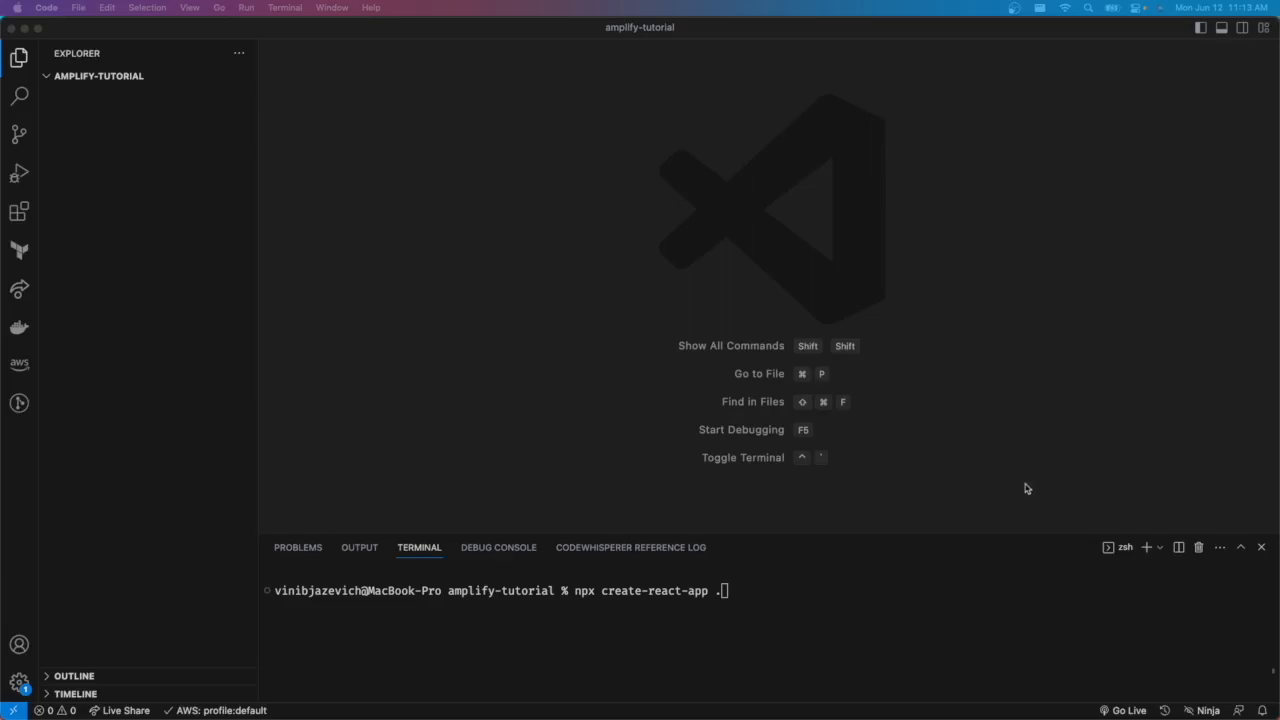
# - Run npx create-react-app . in the terminal to scaffold a React app in the amplify-tutorial folder
pyautogui.click(928, 589)
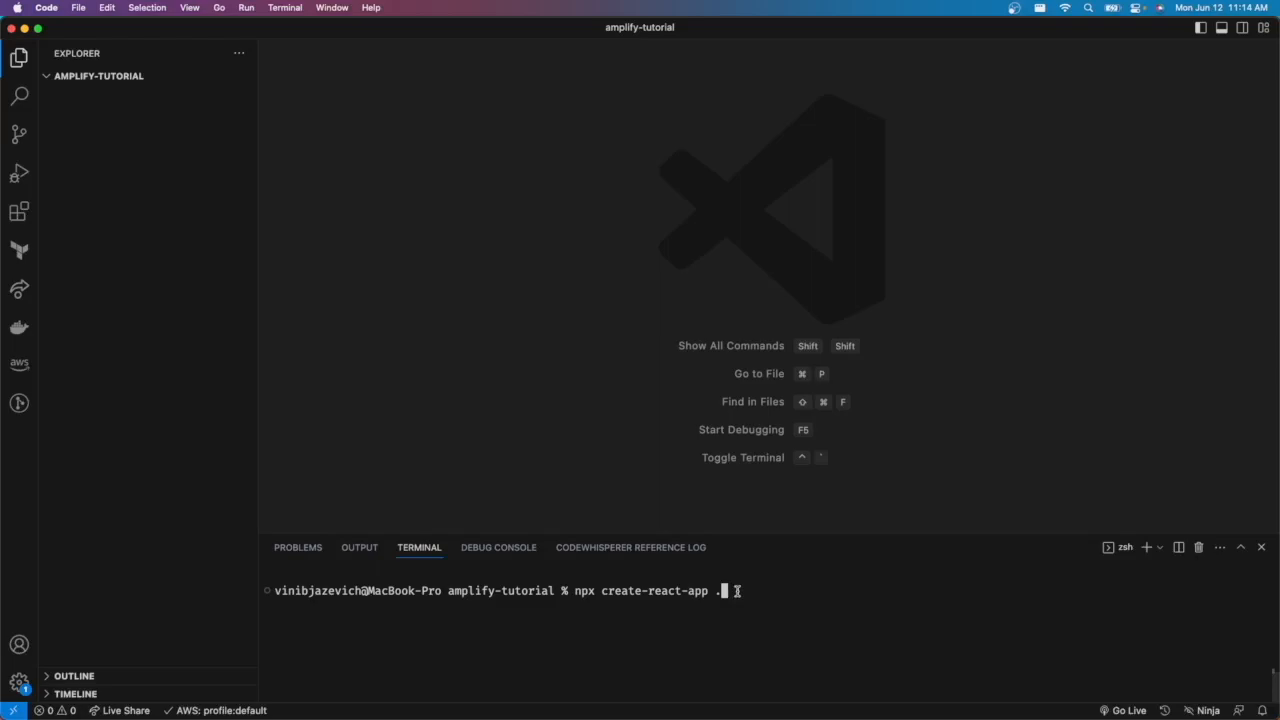
pyautogui.press('Return')
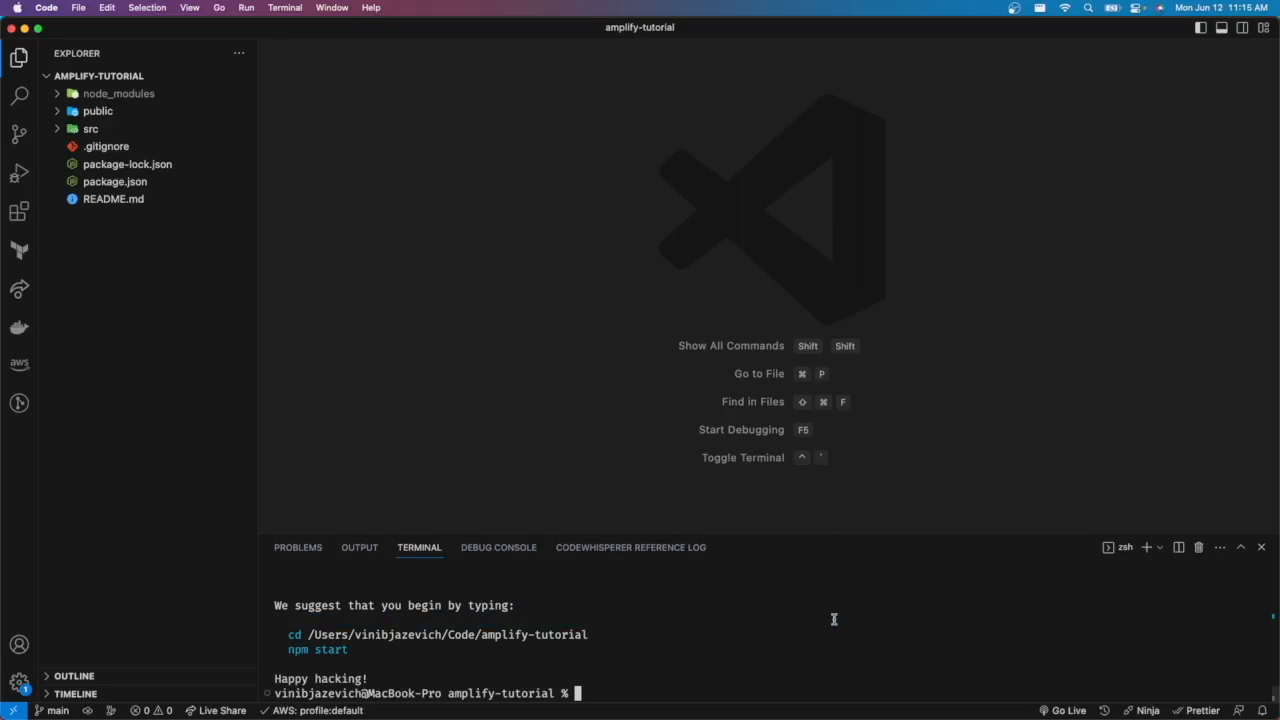
# - Start the development server with npm start and accept running it on another port
pyautogui.write('npm start')
pyautogui.press('Return')
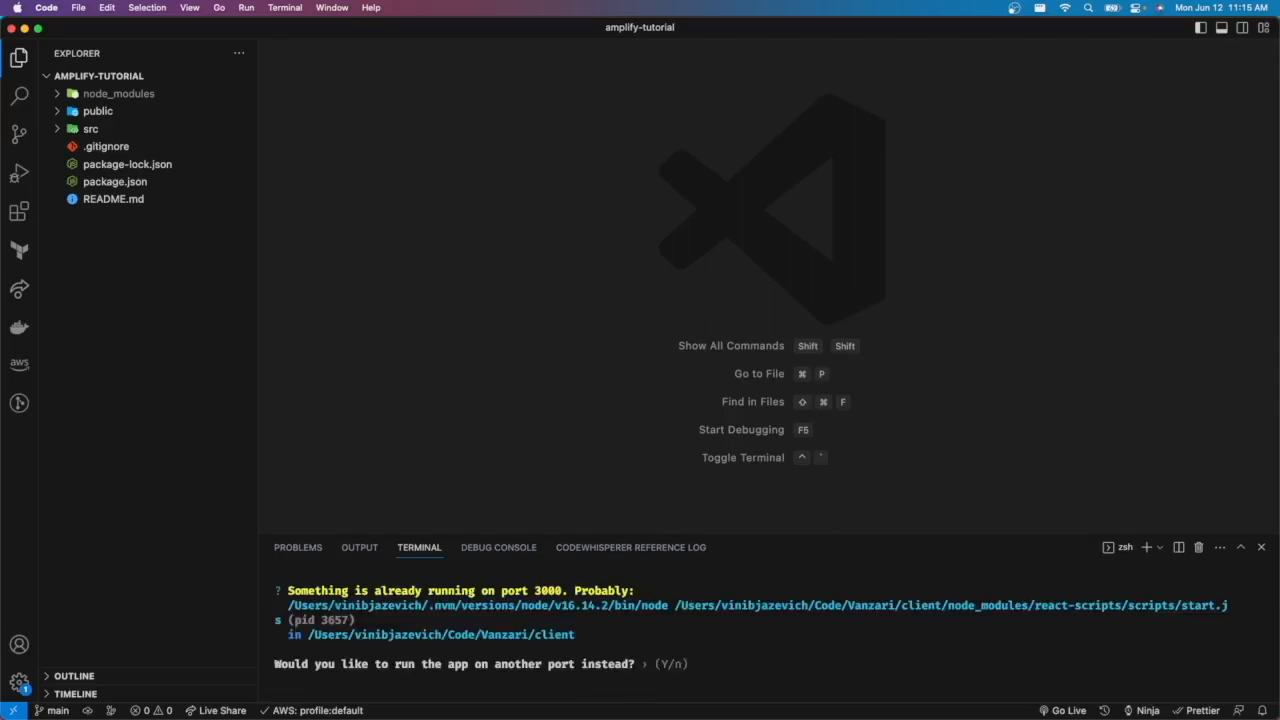
pyautogui.write('y')
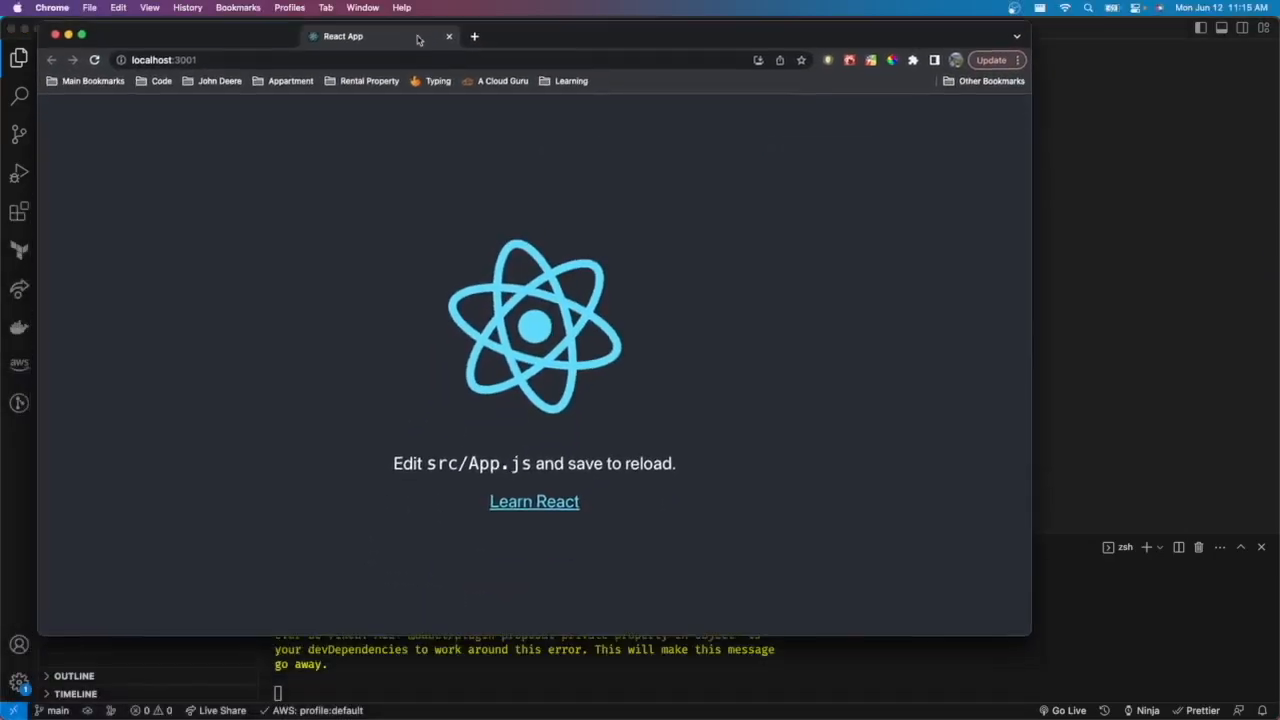
# - Create a new public GitHub repository named amplify-tutorial
pyautogui.moveTo(443, 19); pyautogui.dragTo(455, 35)
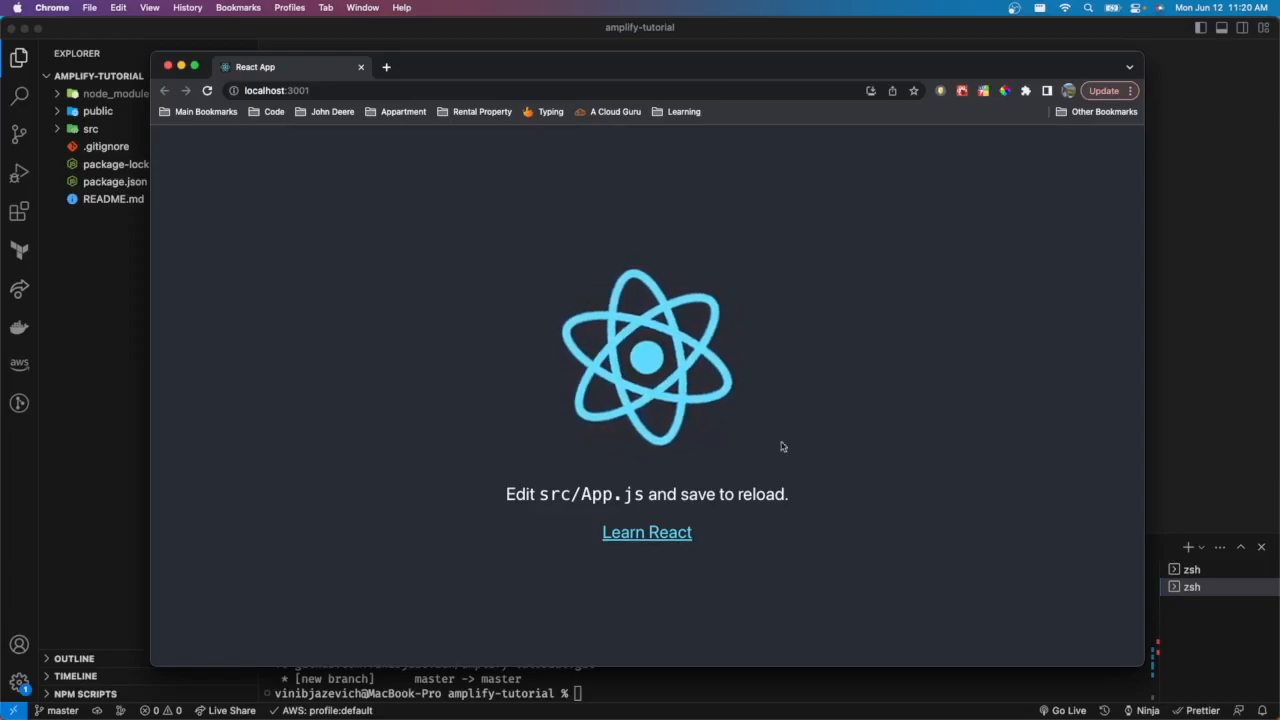
pyautogui.hotkey('ctrl', 'Up')
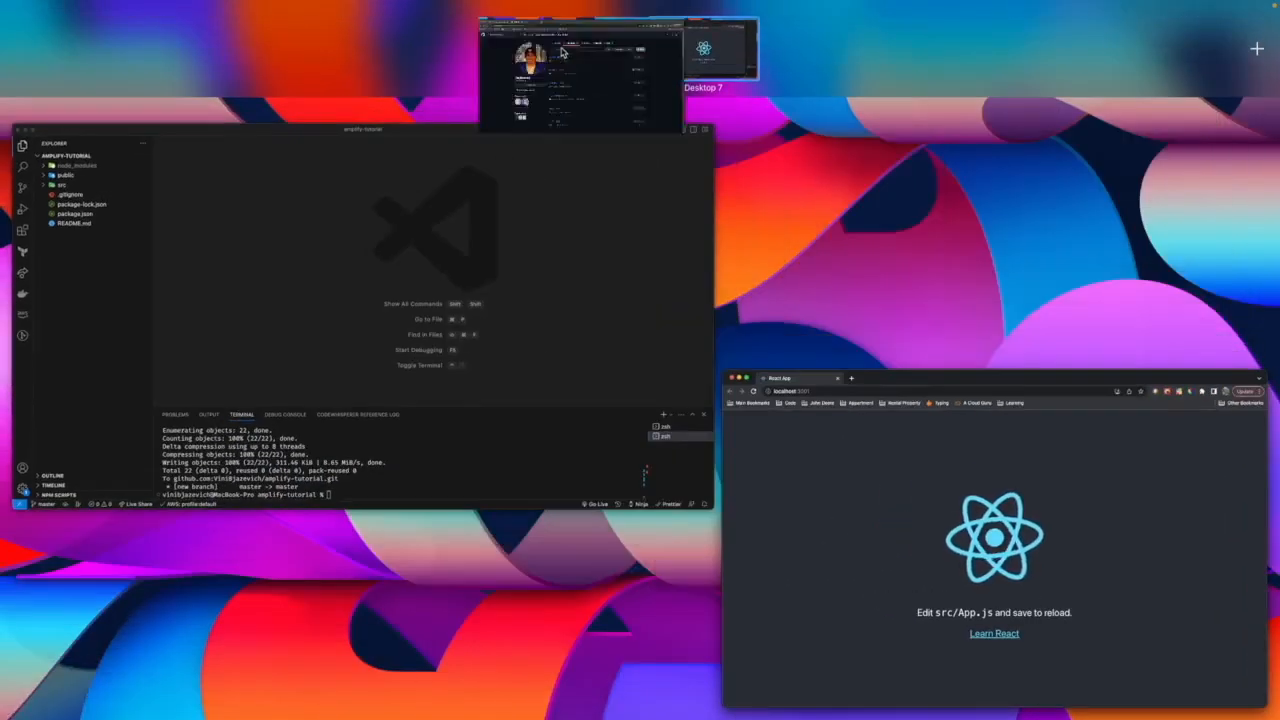
pyautogui.click(562, 50)
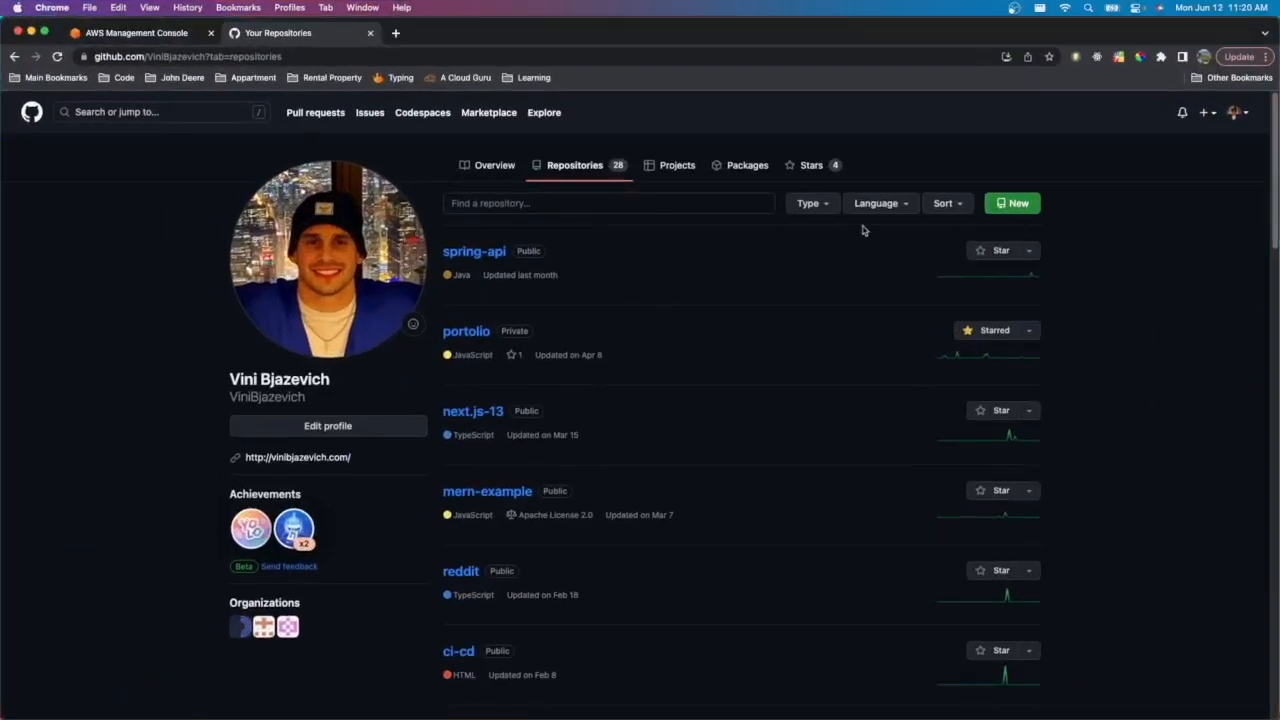
pyautogui.click(1018, 204)
pyautogui.click(554, 254)
pyautogui.write('amplify-tutorial')
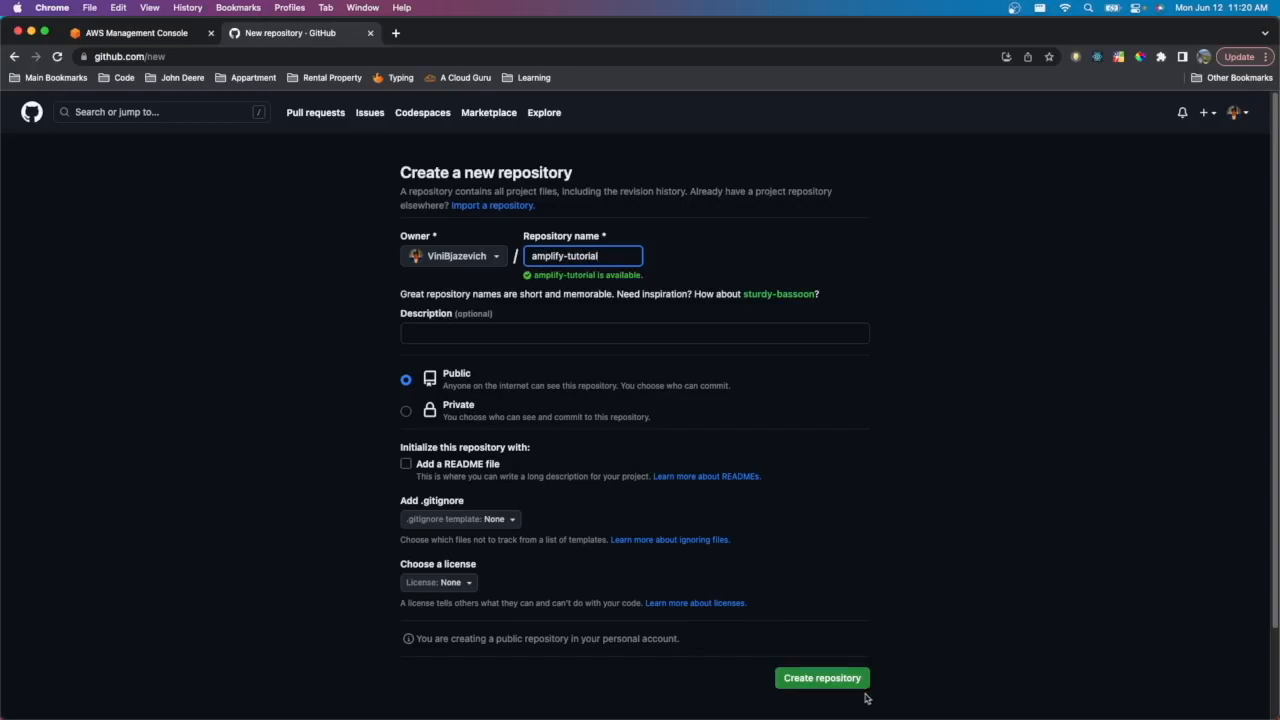
pyautogui.click(834, 684)
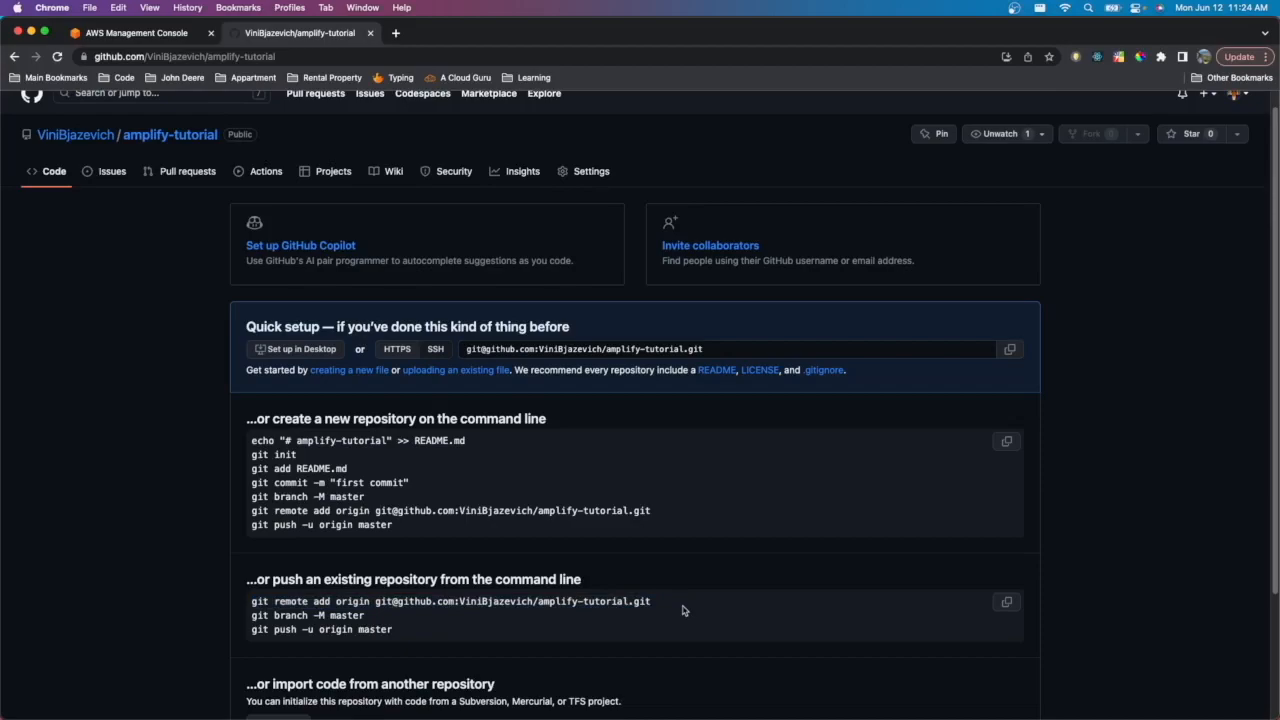
# - Copy the repository's git remote add origin command and open a new terminal in the editor
pyautogui.moveTo(651, 601); pyautogui.dragTo(218, 598)
pyautogui.press('super+c')
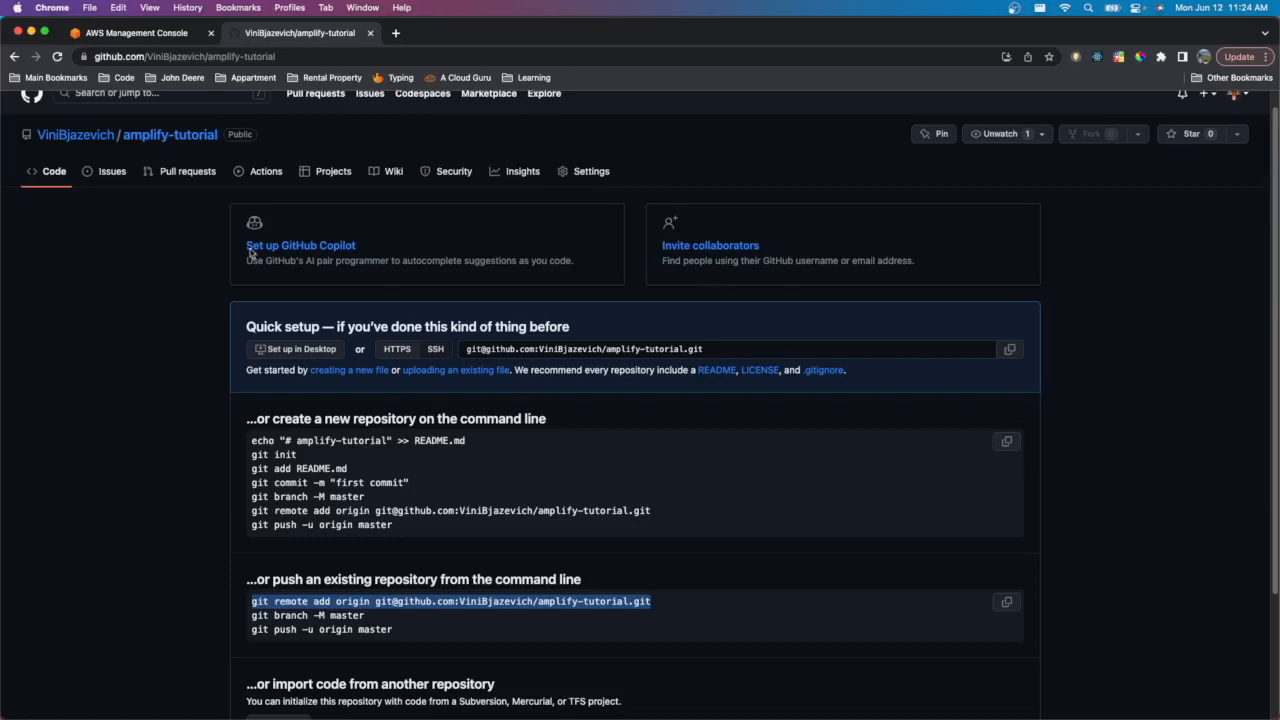
pyautogui.hotkey('ctrl', 'Up')
pyautogui.click(665, 56)
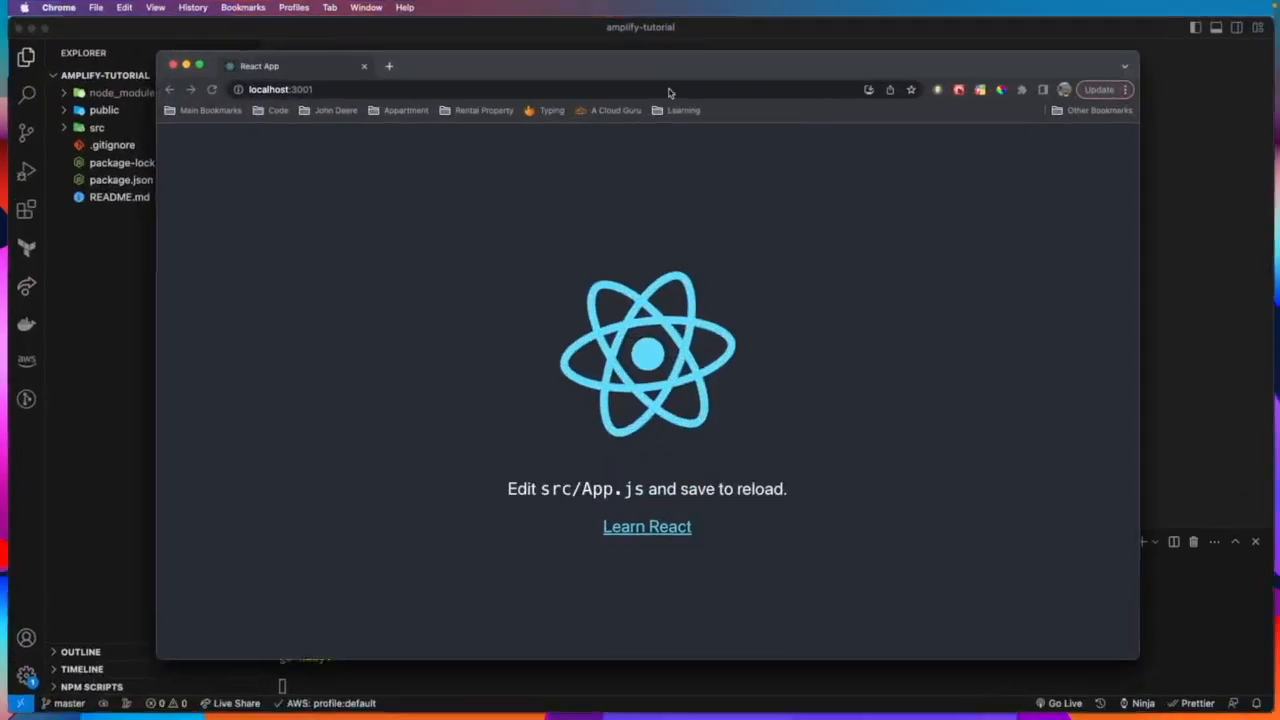
pyautogui.click(1218, 336)
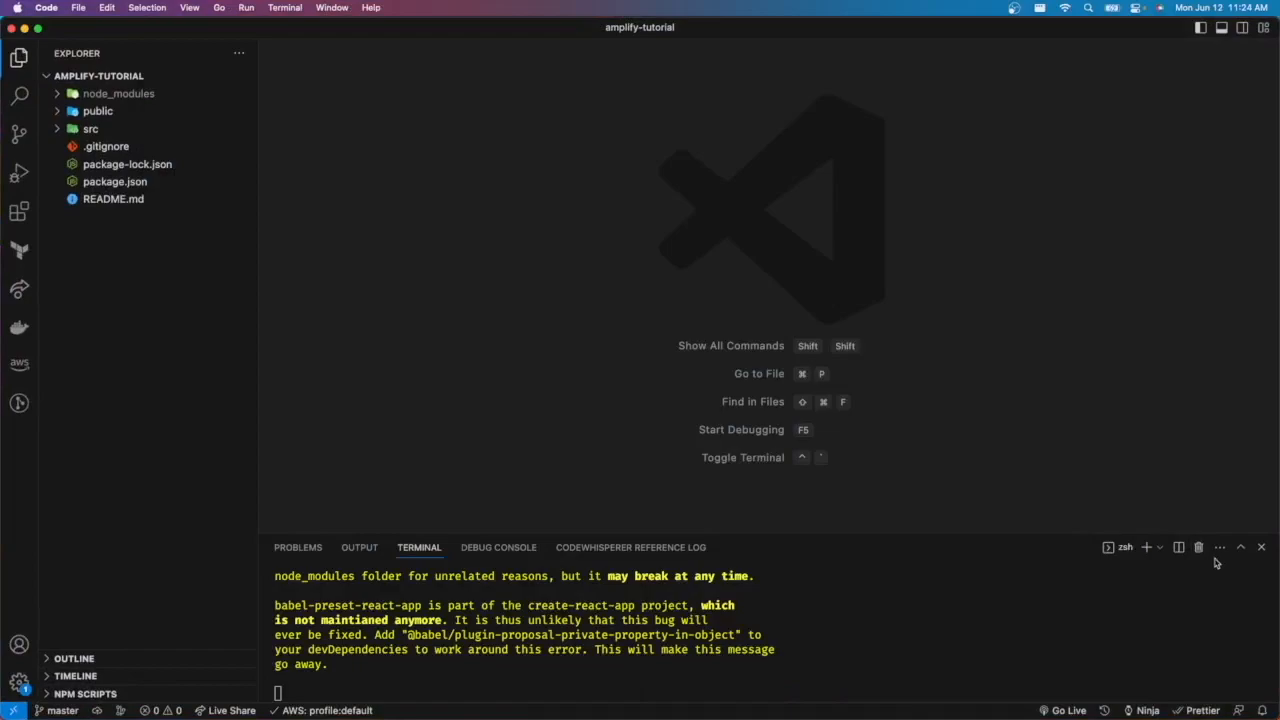
pyautogui.click(1146, 548)
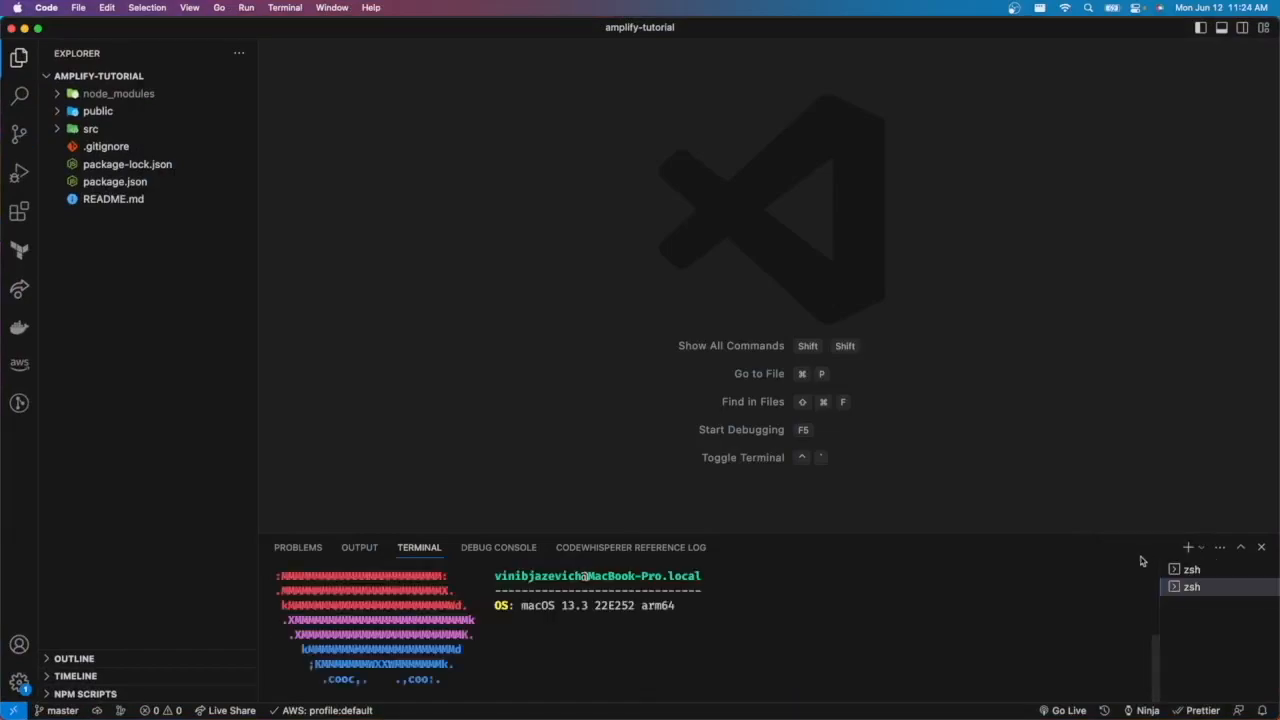
# - Clear the terminal and run the copied git remote add origin command for the amplify-tutorial repository
pyautogui.write('clear')
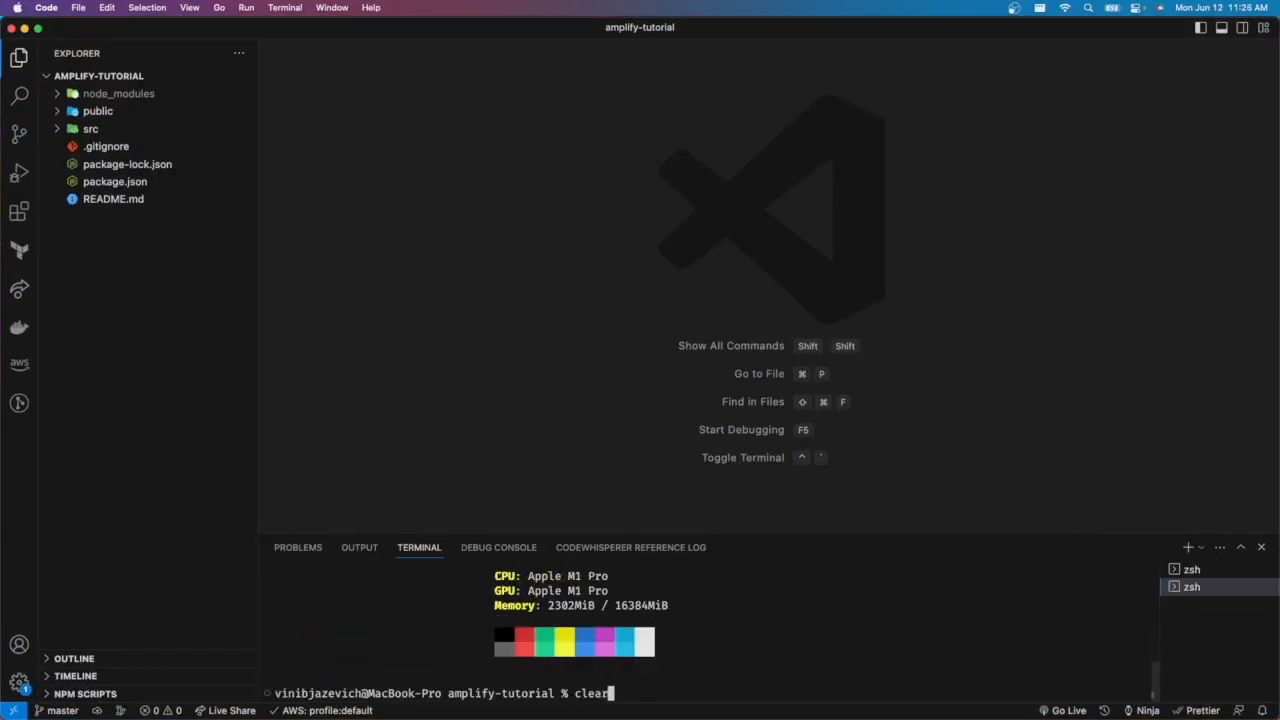
pyautogui.press('Return')
pyautogui.press('super+v')
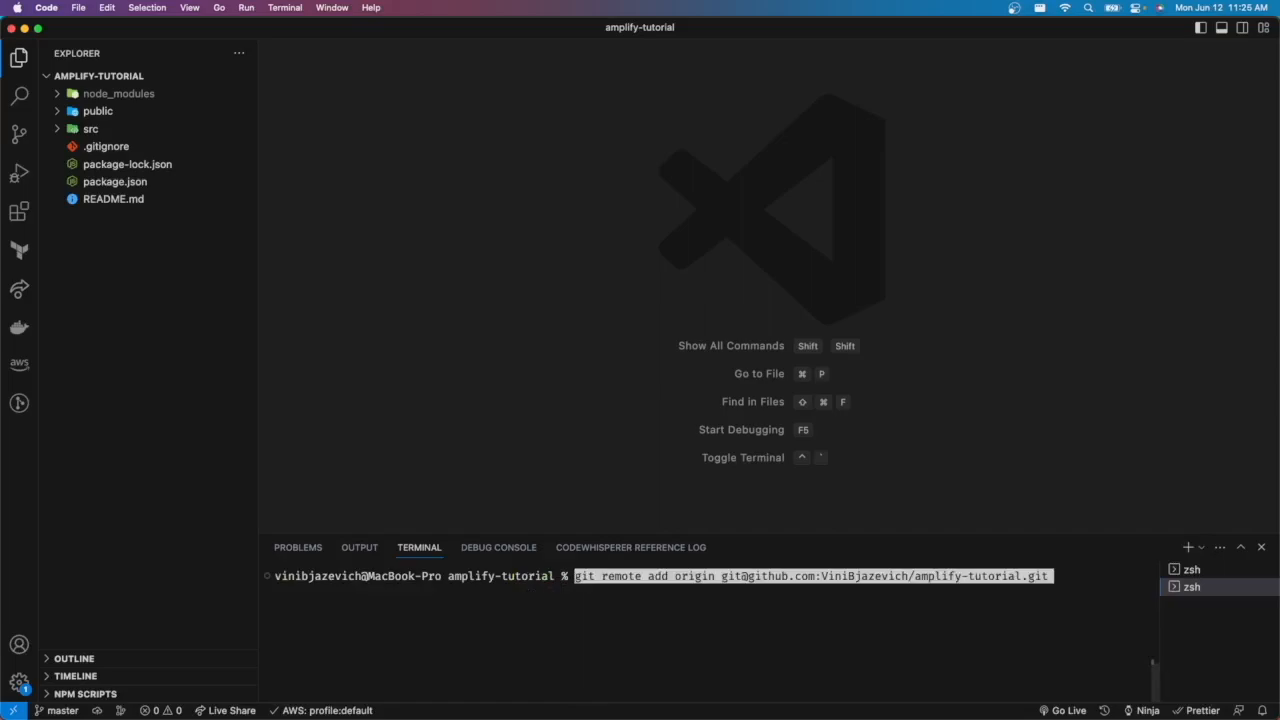
pyautogui.press('Return')
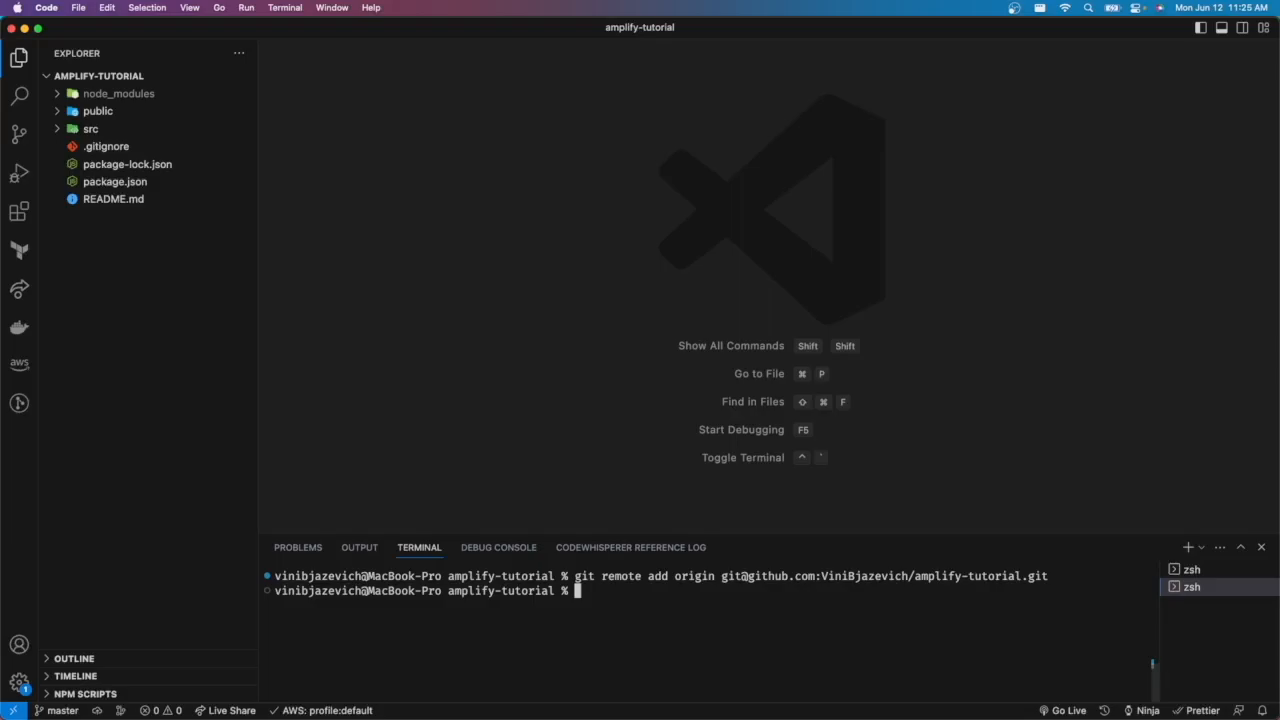
# - Push the project to the remote with git push origin master
pyautogui.write('git push origin ')
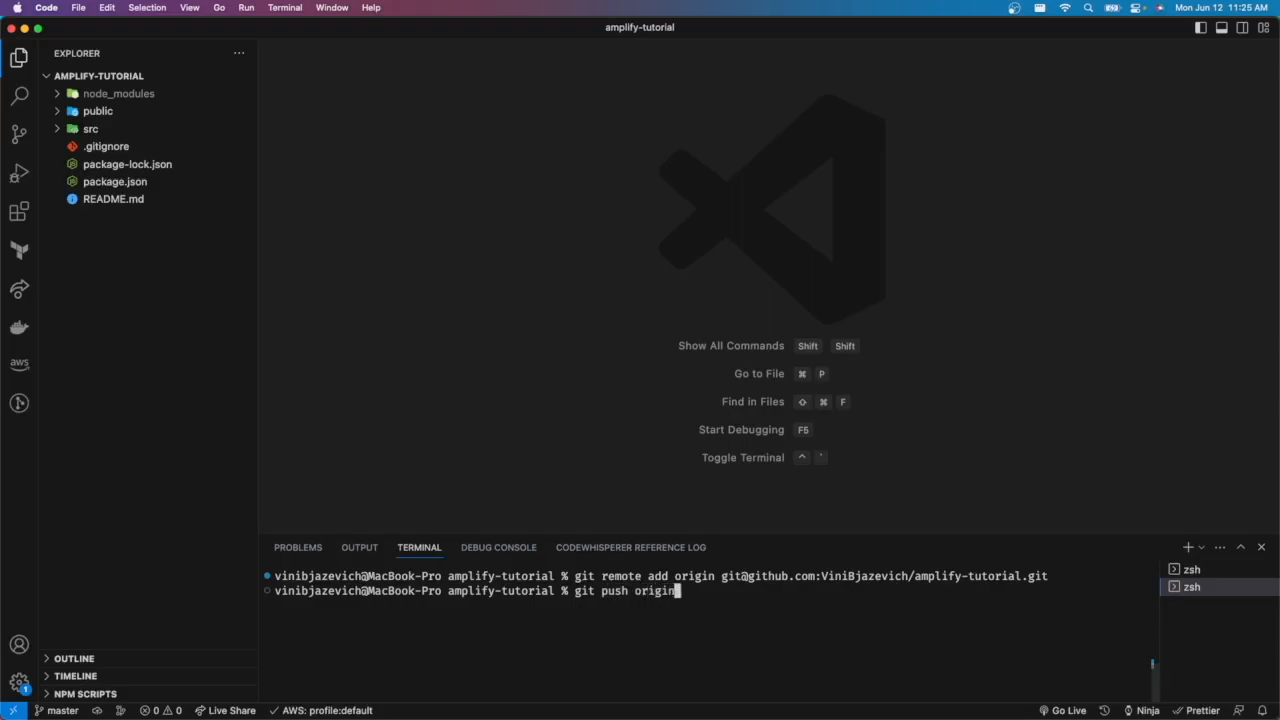
pyautogui.write('master')
pyautogui.press('Return')
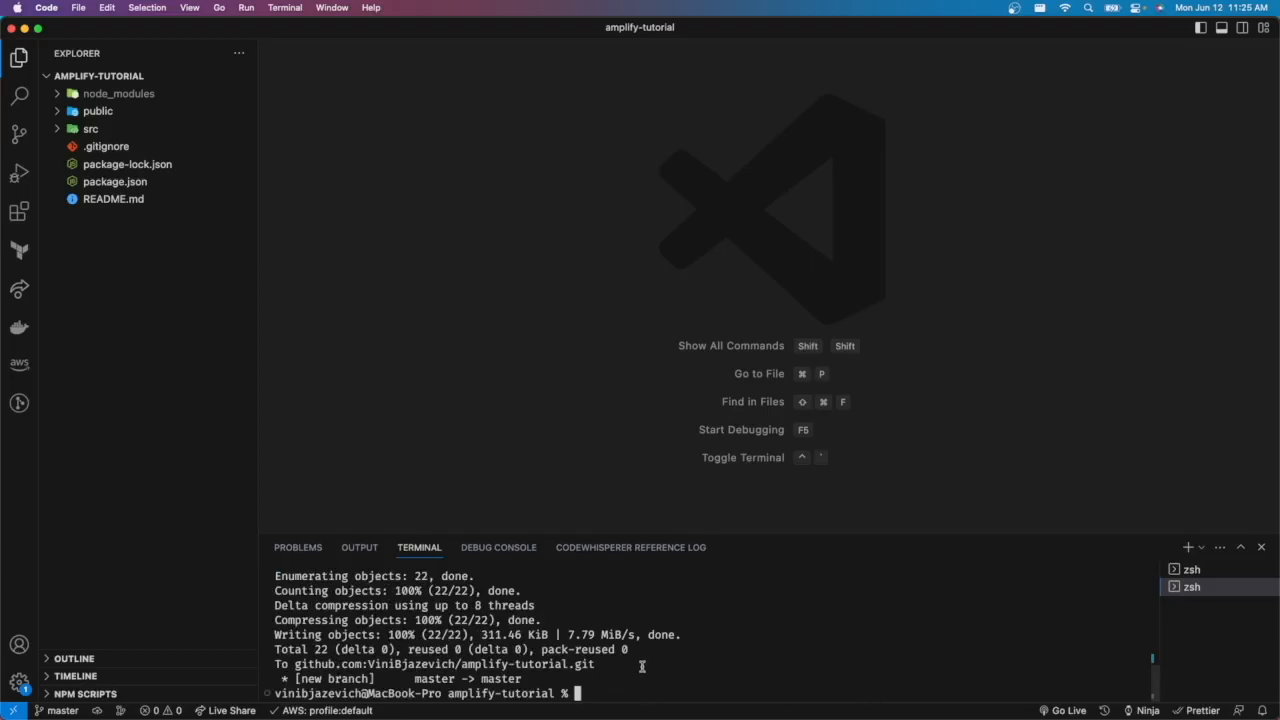
# - Reload the GitHub repository page and review the pushed project files
pyautogui.hotkey('ctrl', 'Up')
pyautogui.click(605, 66)
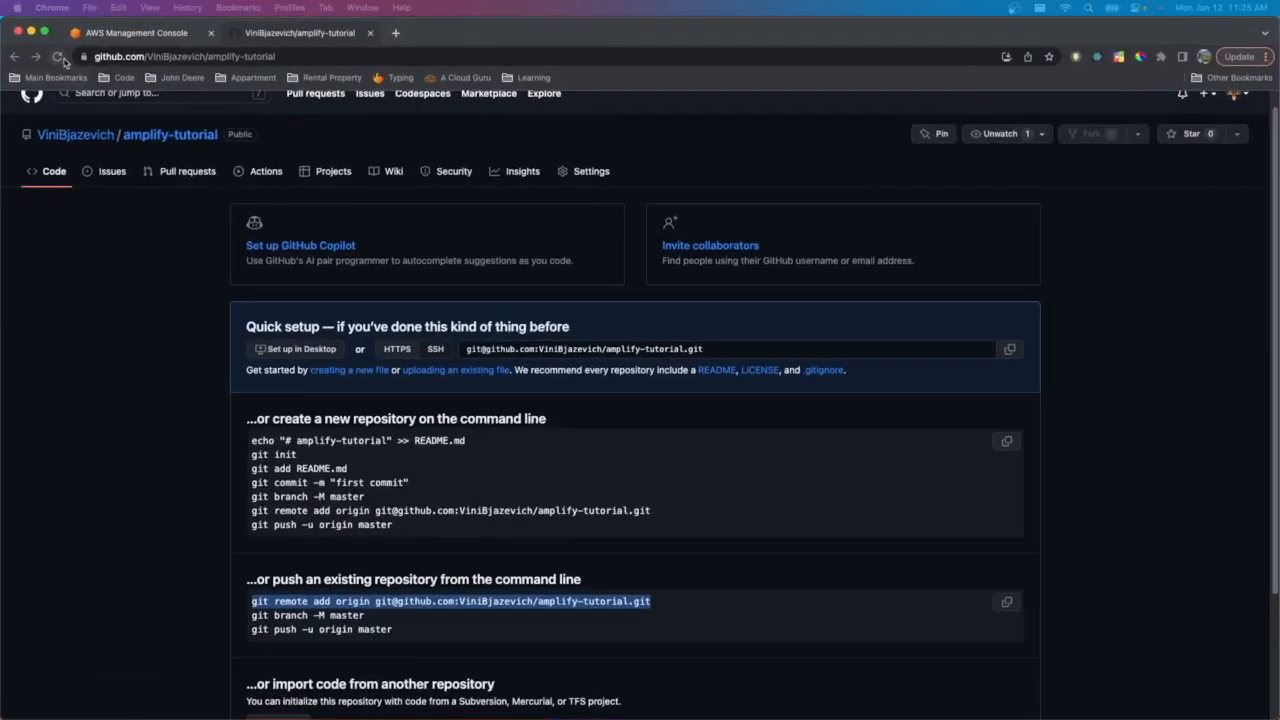
pyautogui.click(58, 57)
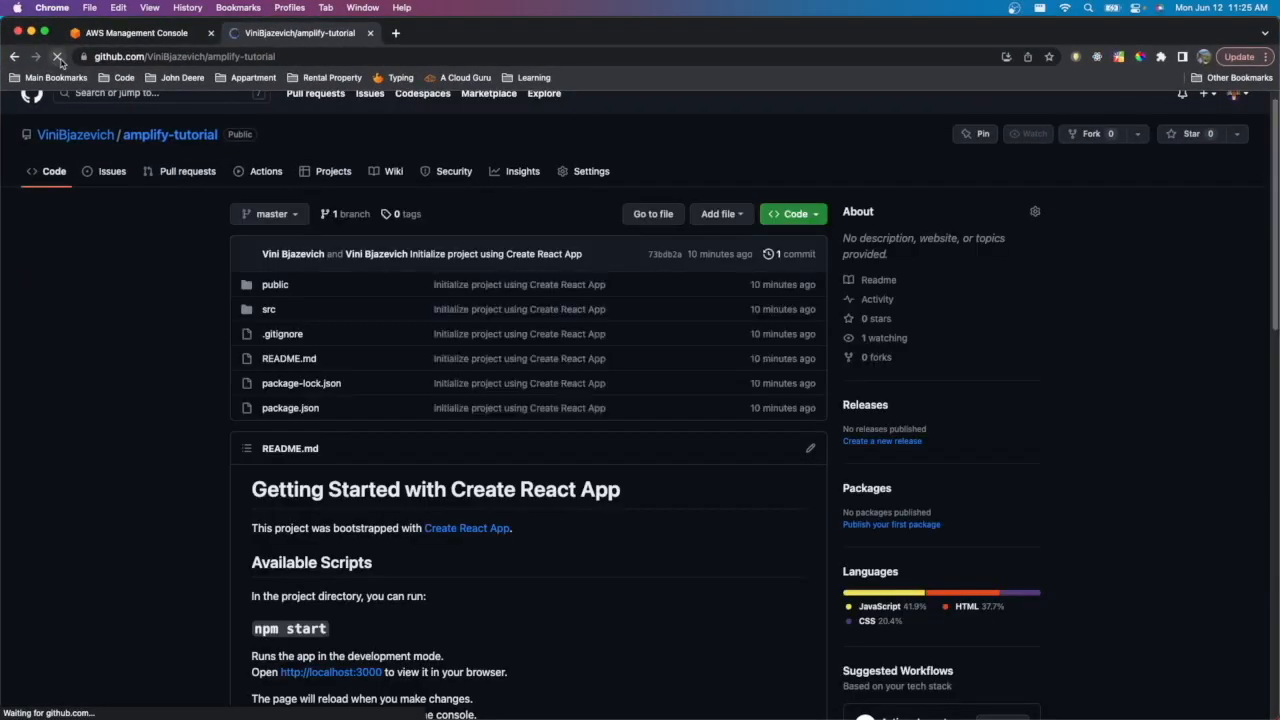
pyautogui.scroll(-5, 176, 382)
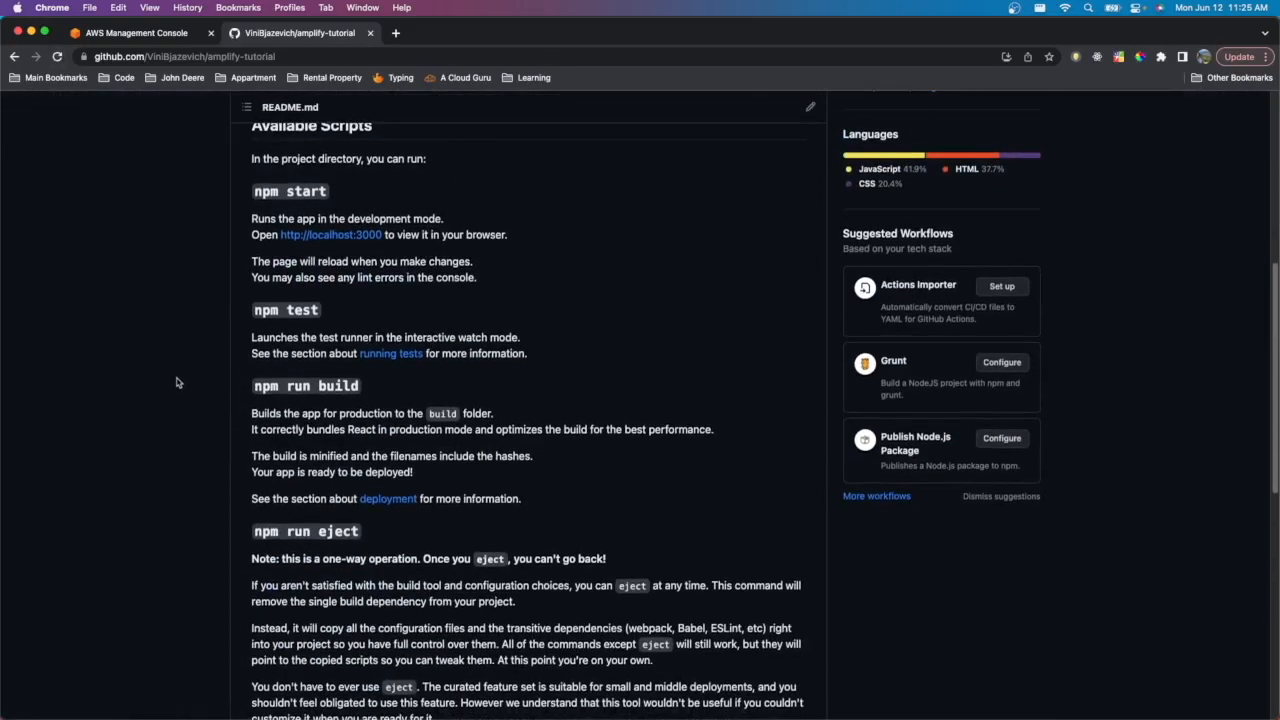
pyautogui.scroll(5, 176, 382)
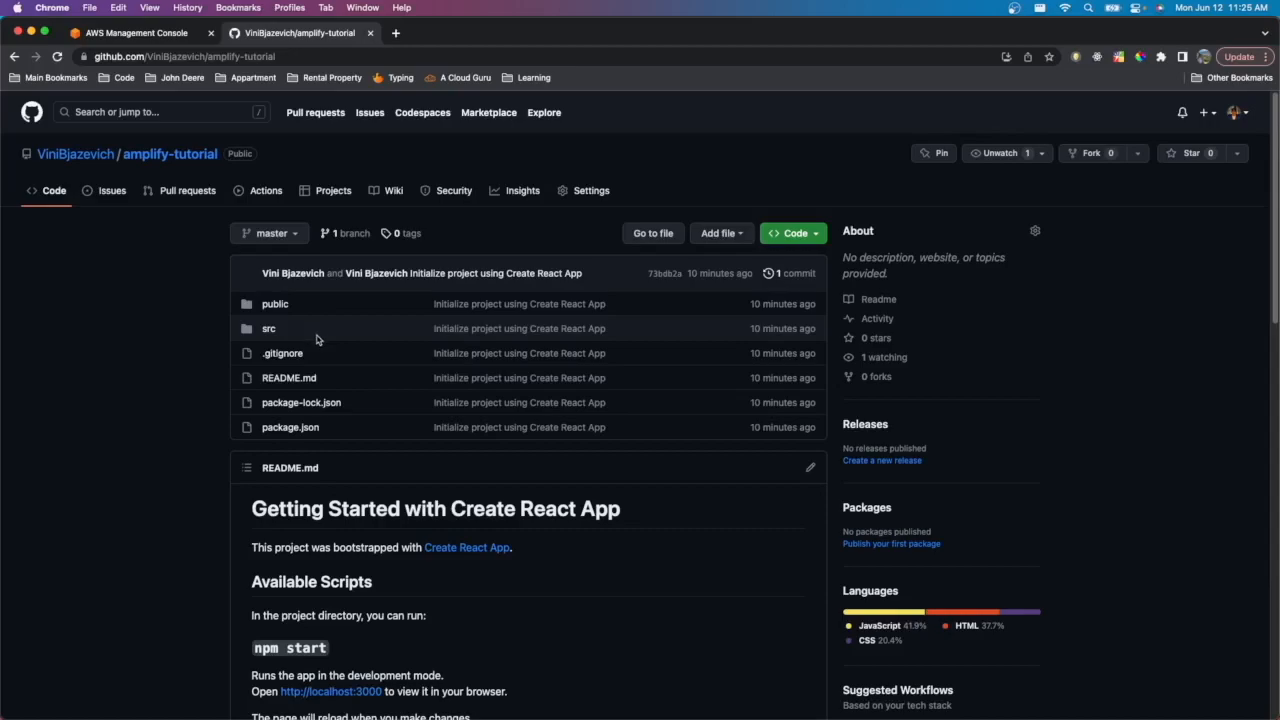
# - Open AWS Amplify from the AWS console and start the Amplify Hosting setup
pyautogui.click(153, 38)
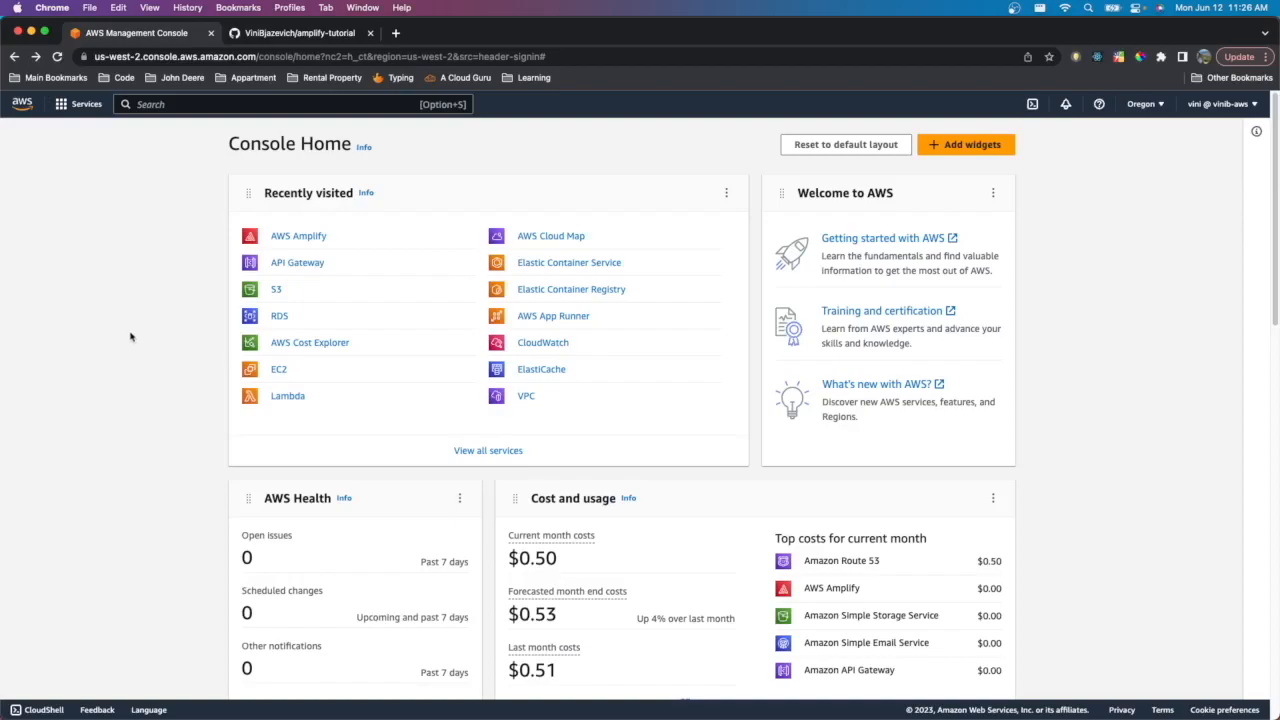
pyautogui.click(284, 238)
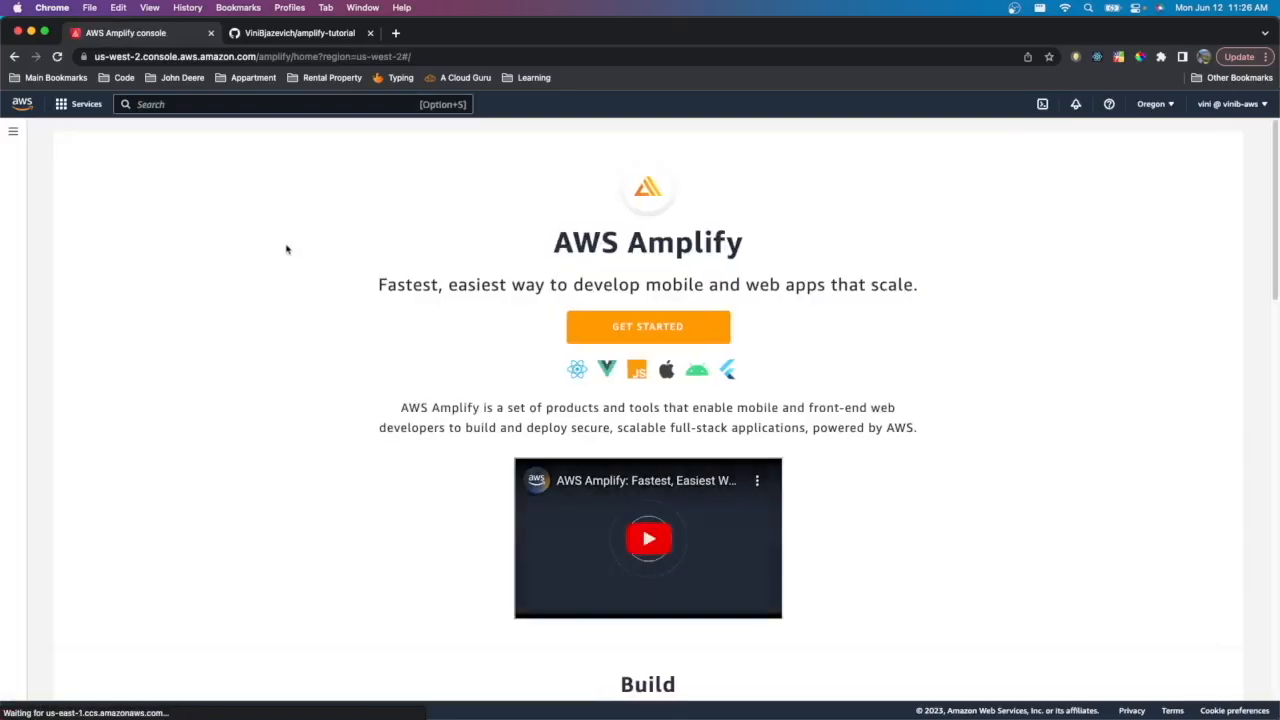
pyautogui.scroll(-10, 588, 330)
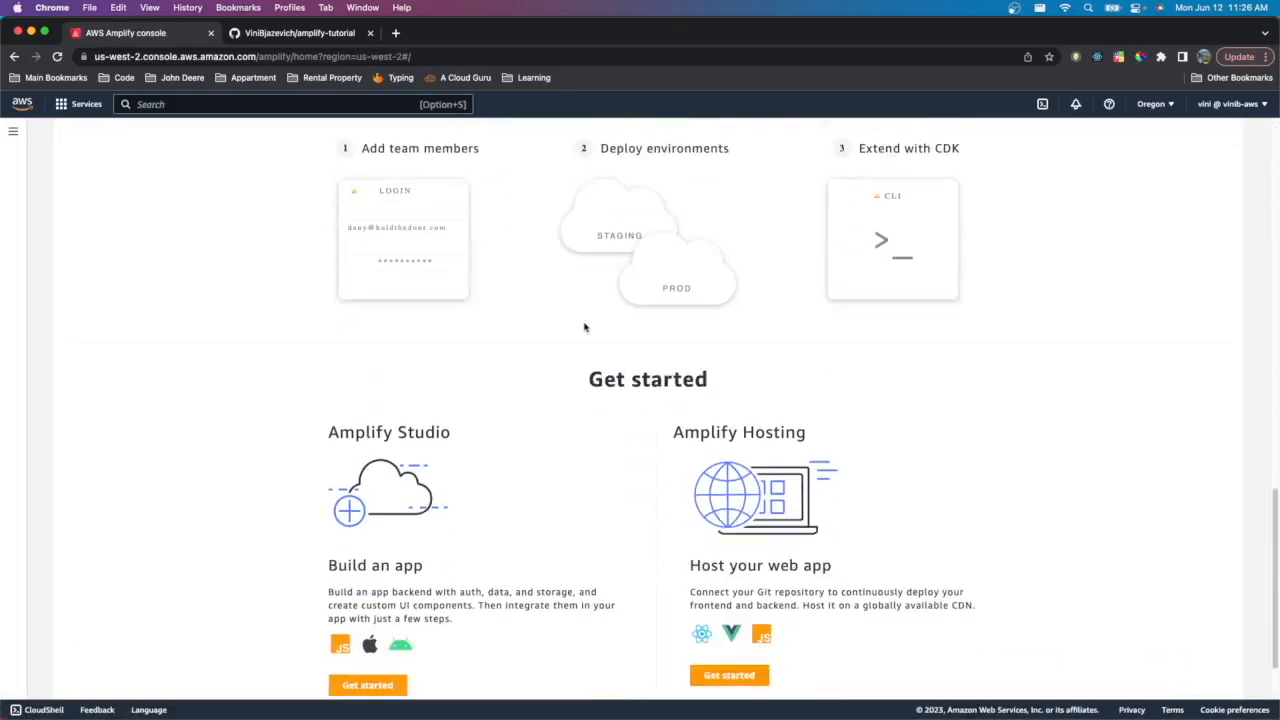
pyautogui.moveTo(785, 705)
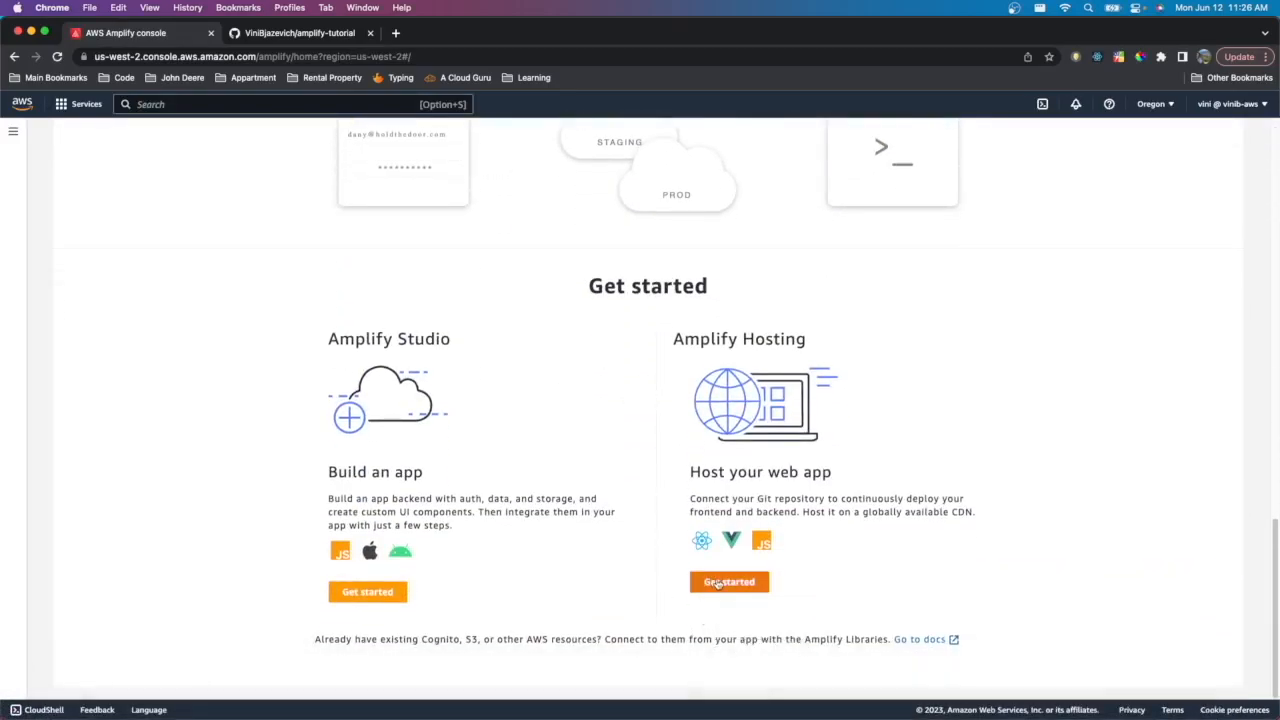
pyautogui.click(718, 584)
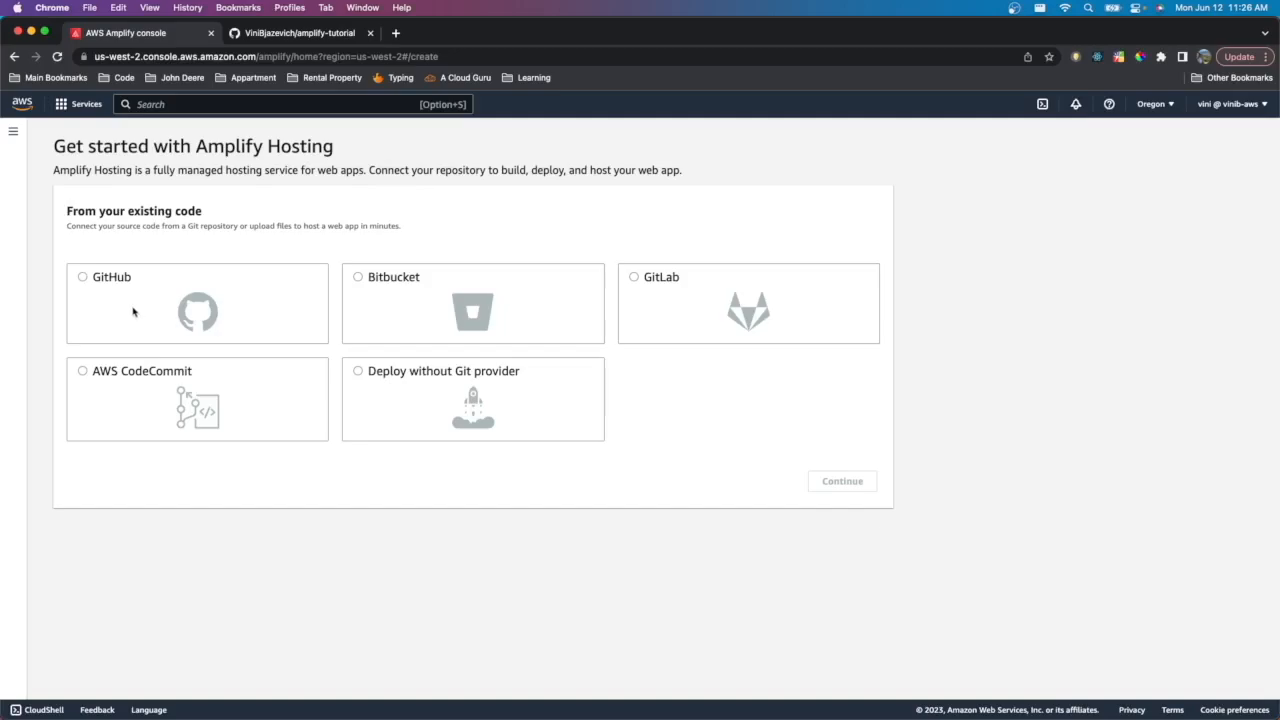
# - Choose GitHub as the source provider and authorize AWS Amplify to access GitHub
pyautogui.click(88, 284)
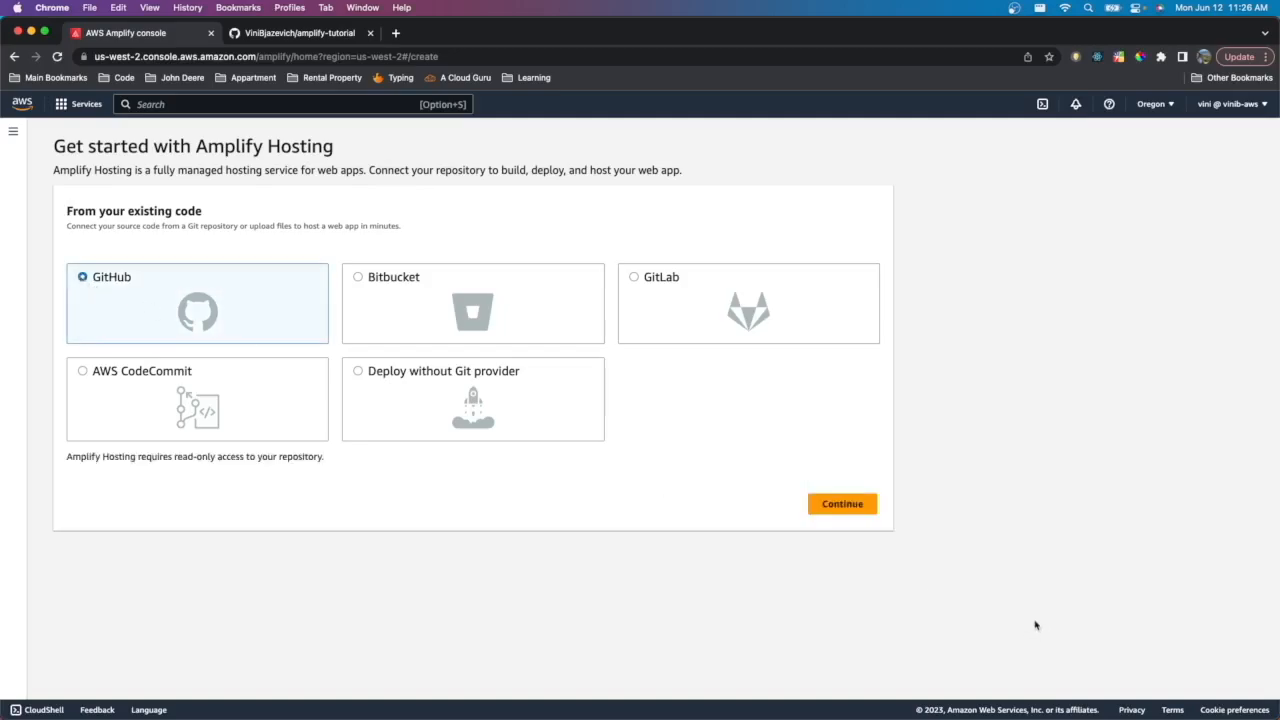
pyautogui.click(831, 503)
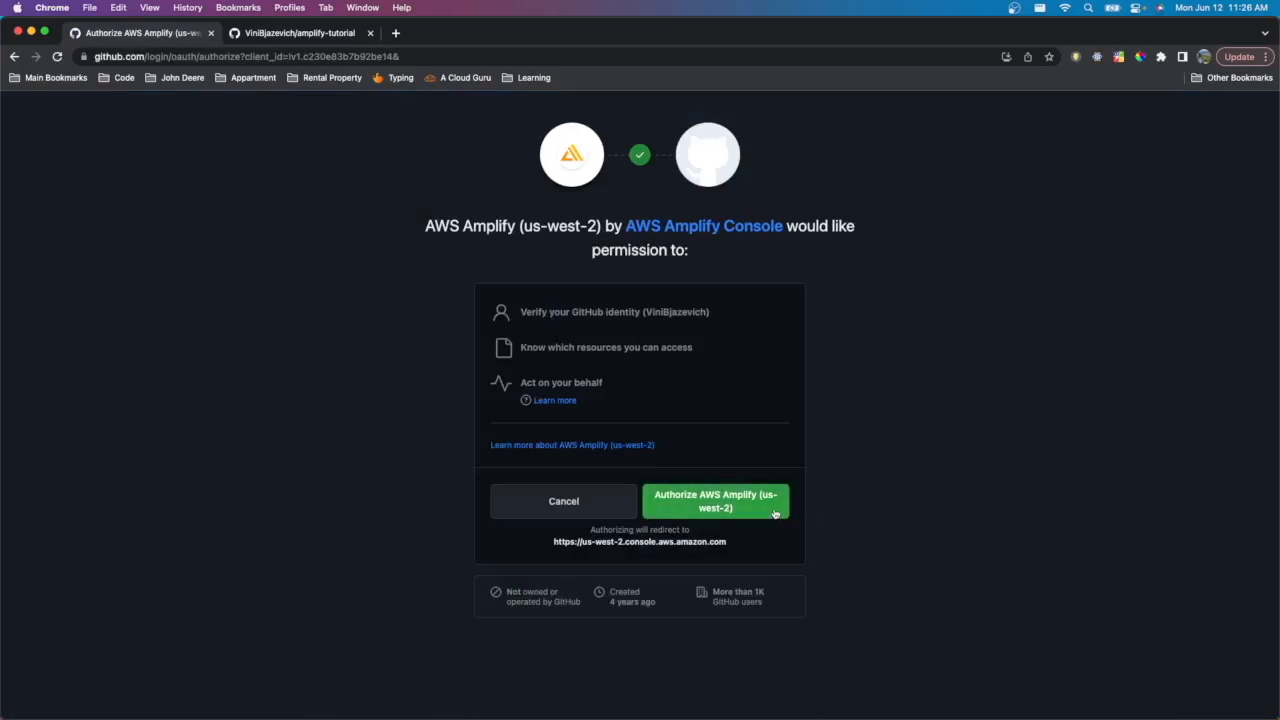
pyautogui.click(774, 513)
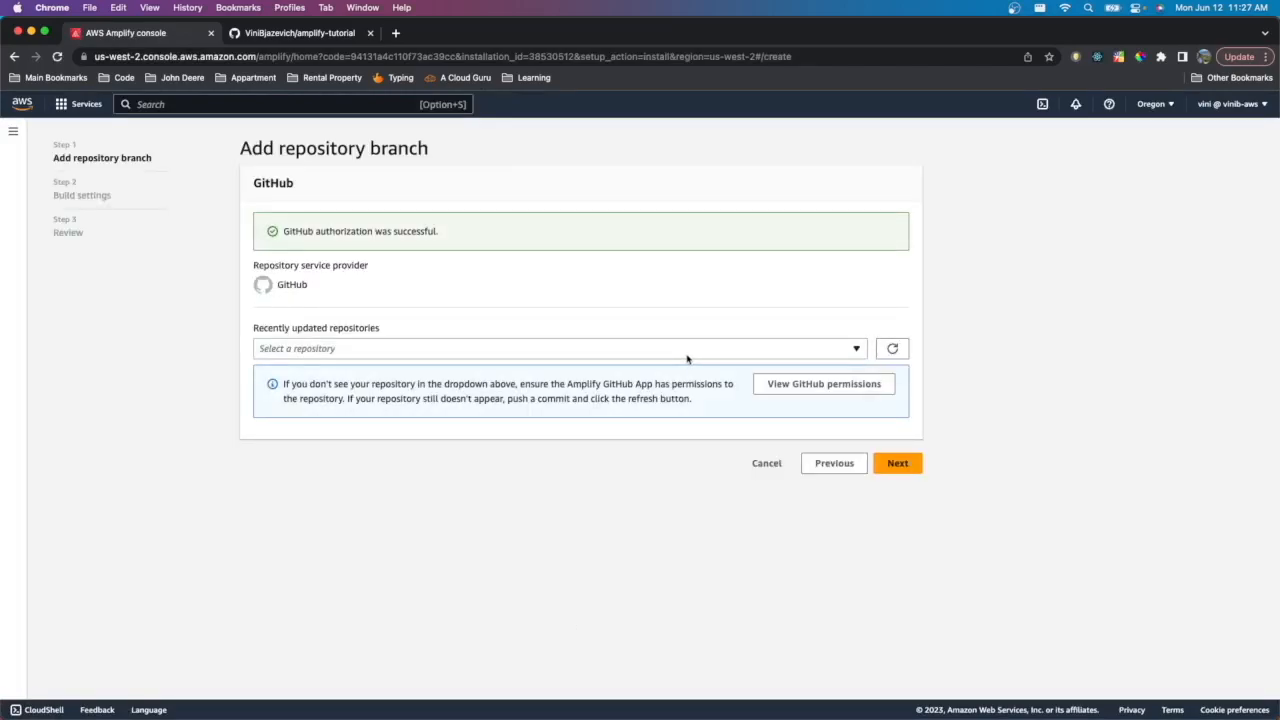
# - Select the amplify-tutorial repository with the master branch and proceed to build settings
pyautogui.click(686, 349)
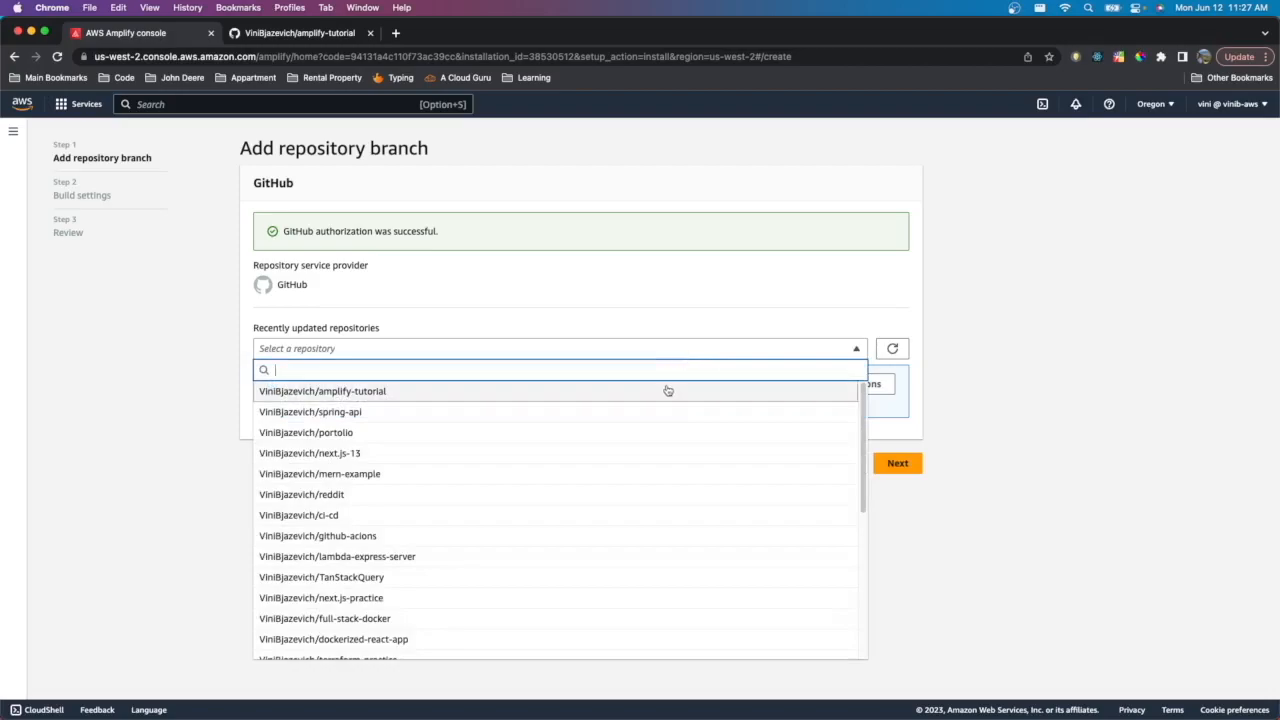
pyautogui.click(667, 392)
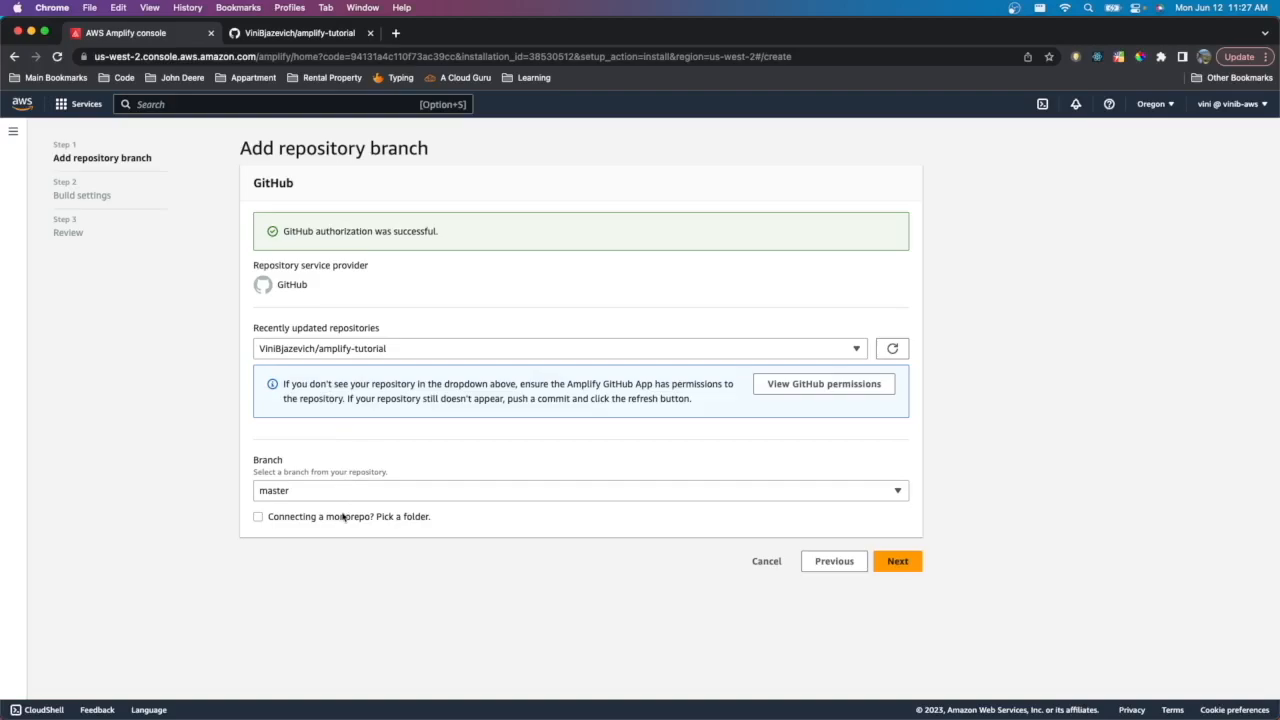
pyautogui.click(603, 498)
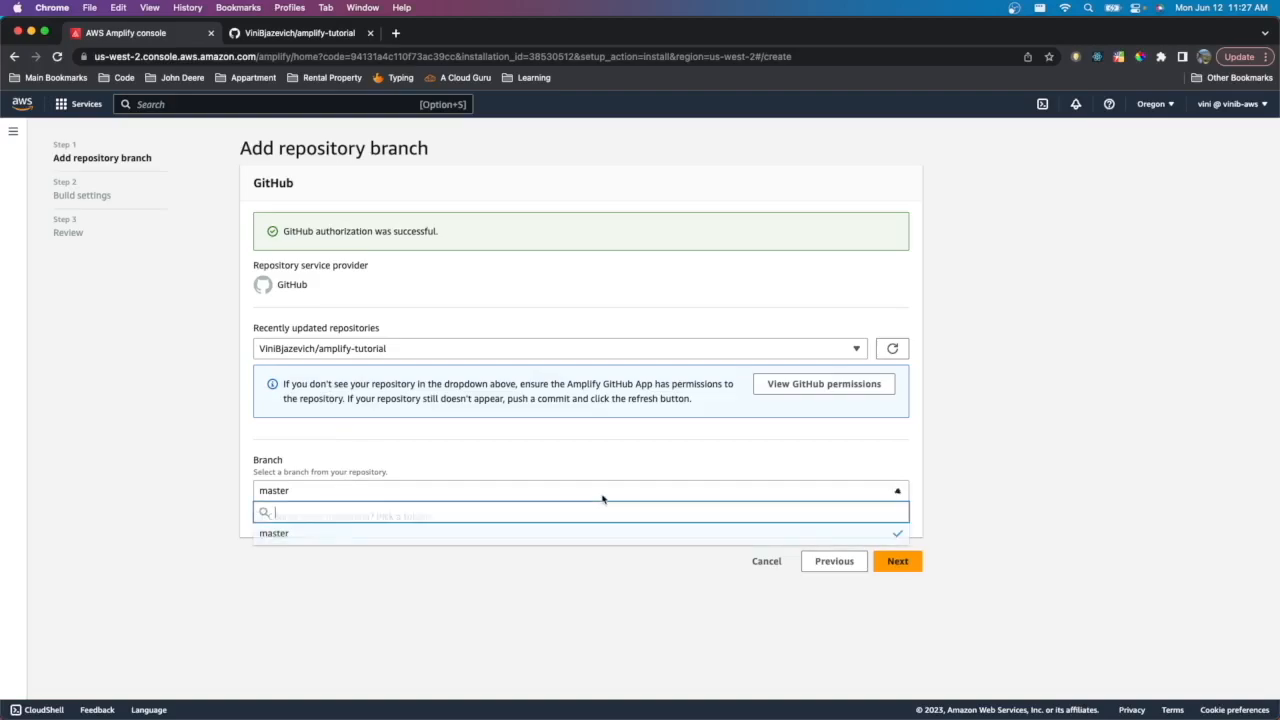
pyautogui.click(603, 498)
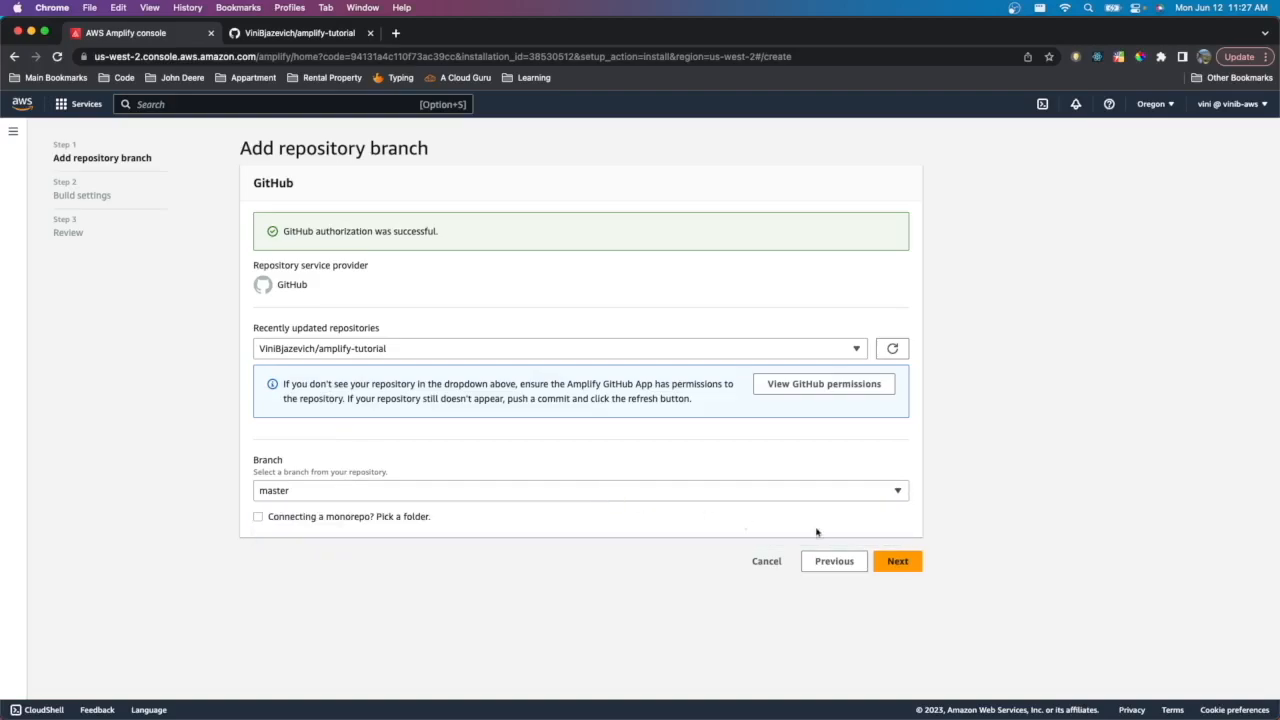
pyautogui.click(898, 565)
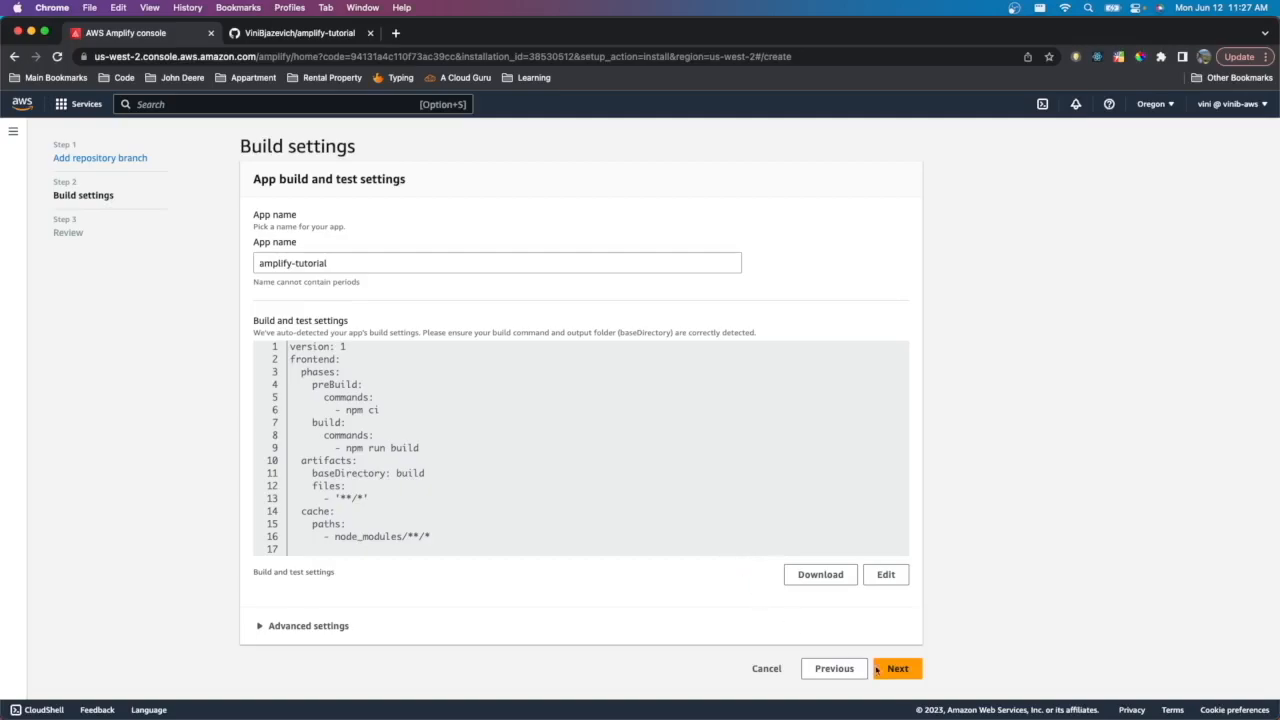
# - Accept the auto-detected build settings and save and deploy the app
pyautogui.click(908, 671)
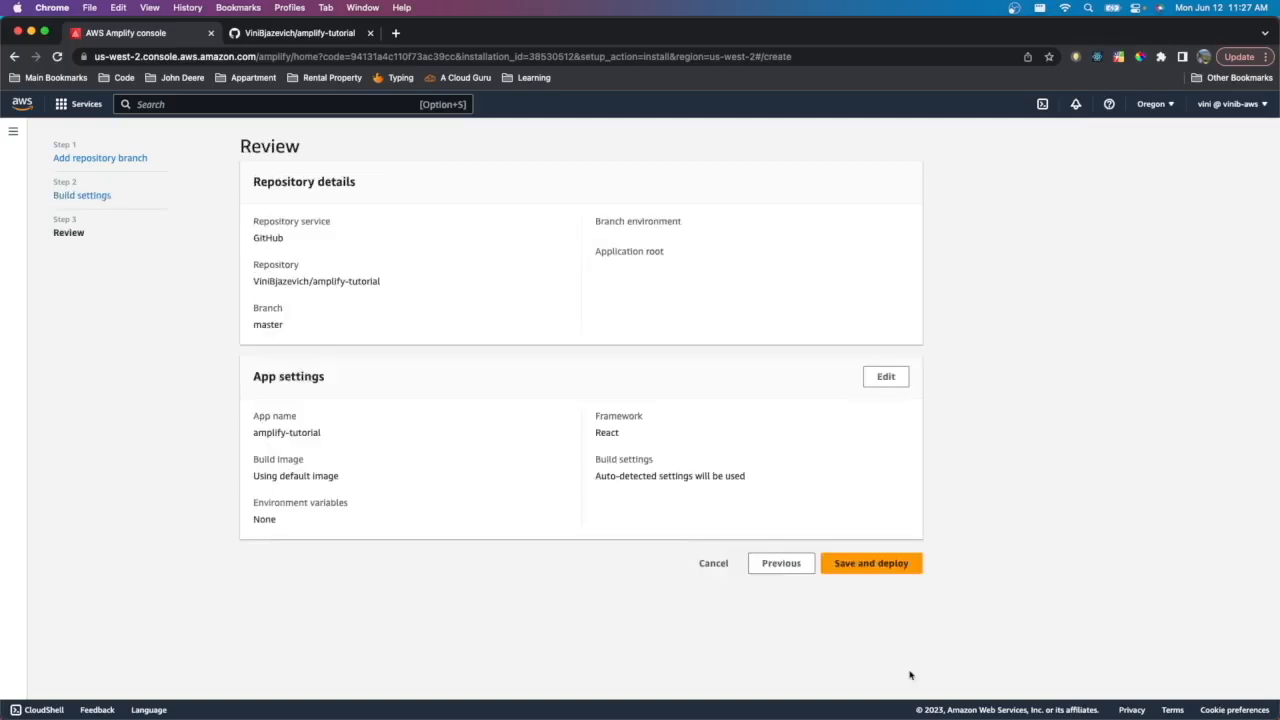
pyautogui.click(884, 566)
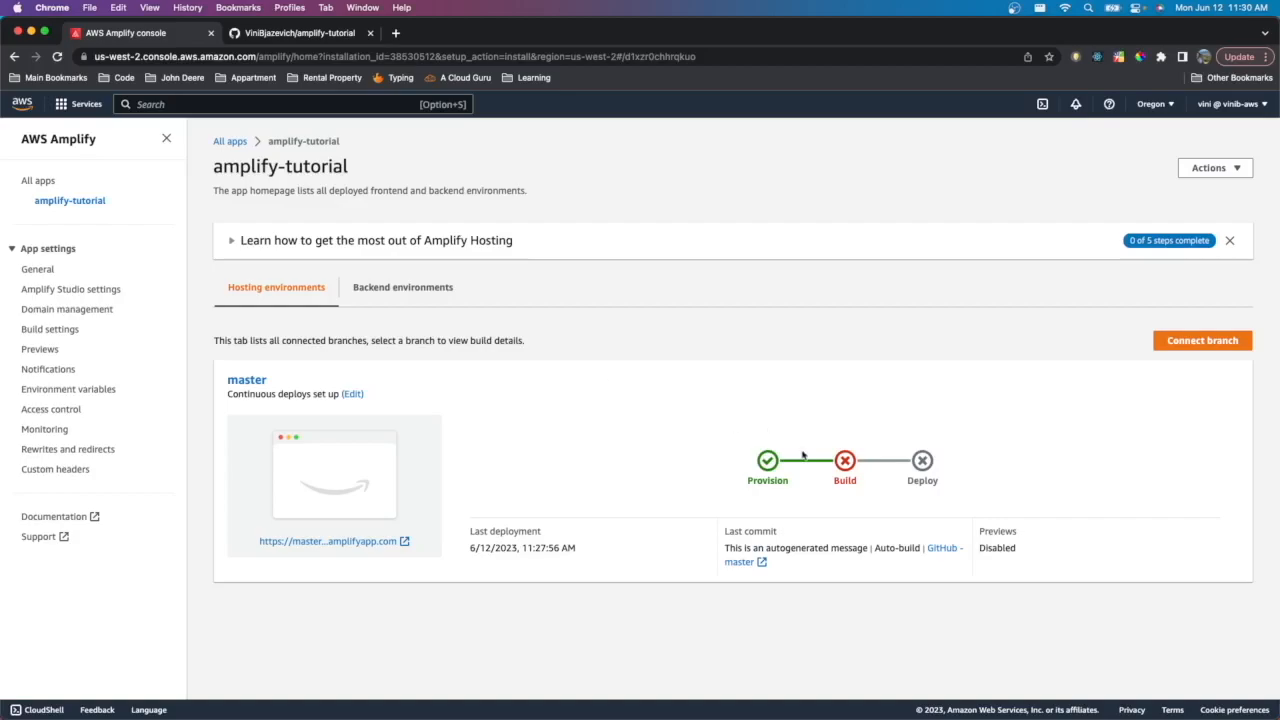
# - Open the failed master build and examine the Frontend build log
pyautogui.click(842, 468)
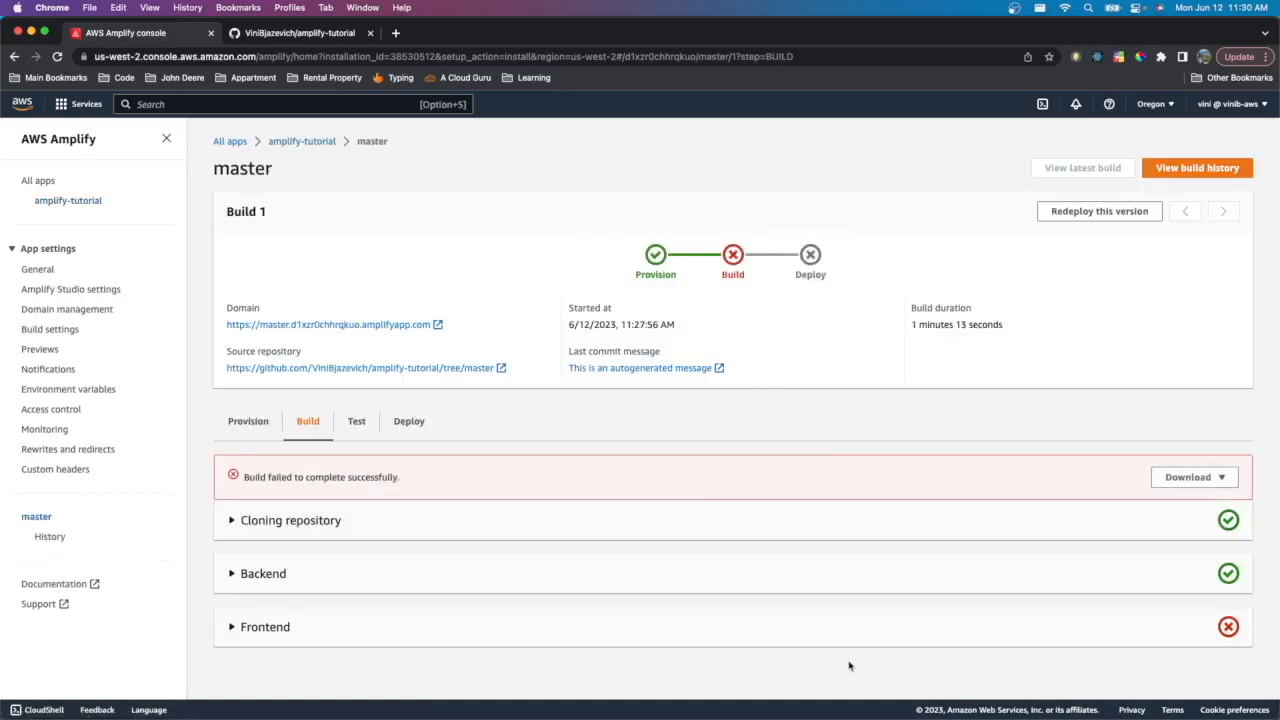
pyautogui.click(830, 634)
pyautogui.scroll(-5, 734, 611)
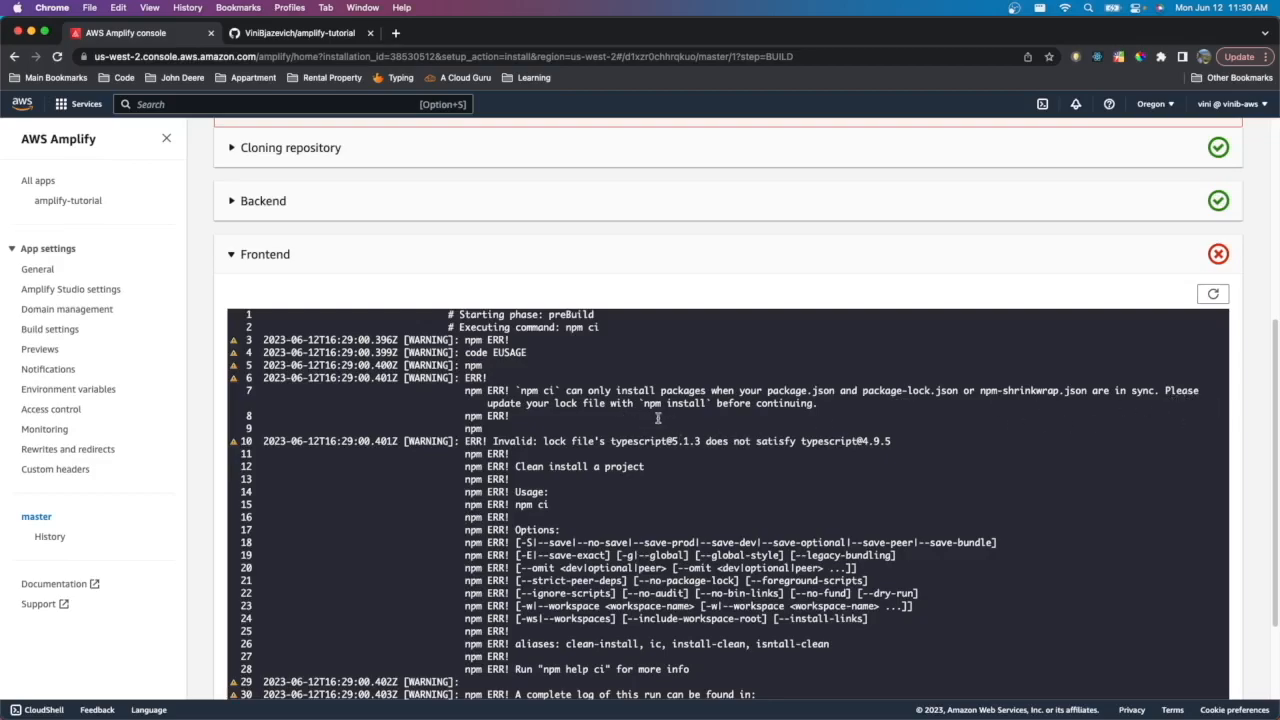
pyautogui.scroll(5, 719, 418)
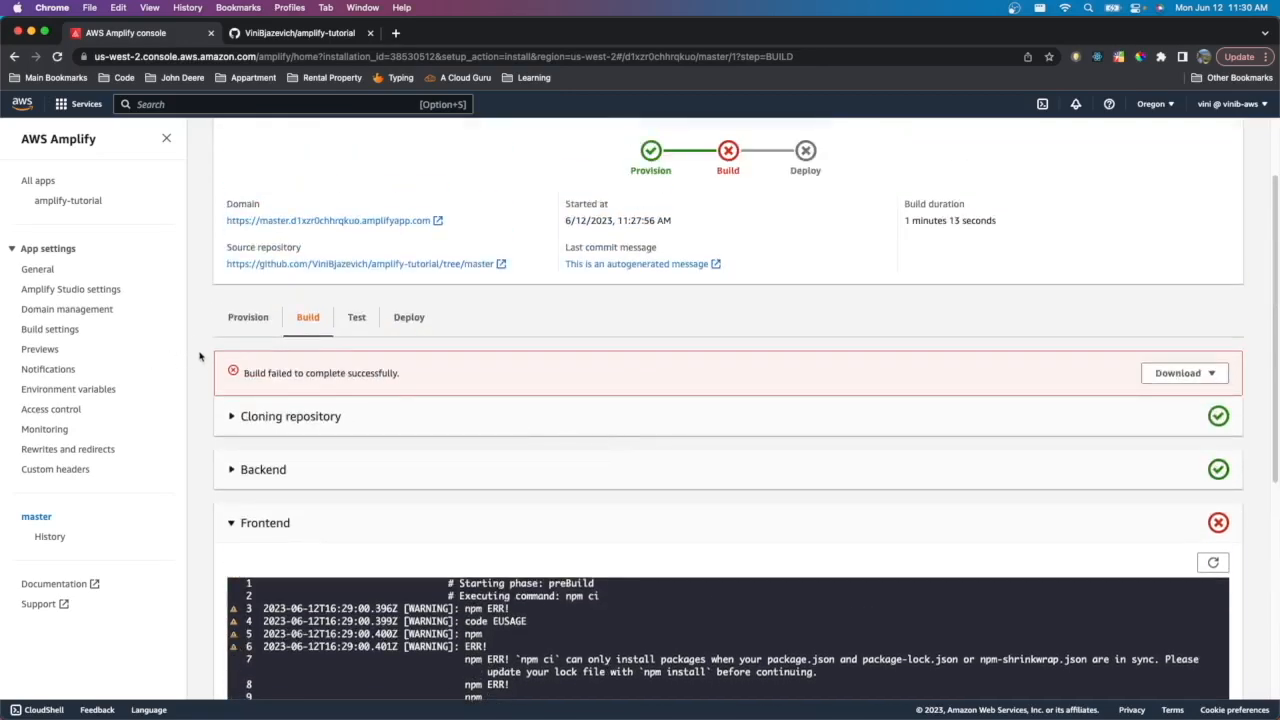
# - Edit the app build specification to change the preBuild command from npm ci to npm i and save
pyautogui.click(65, 332)
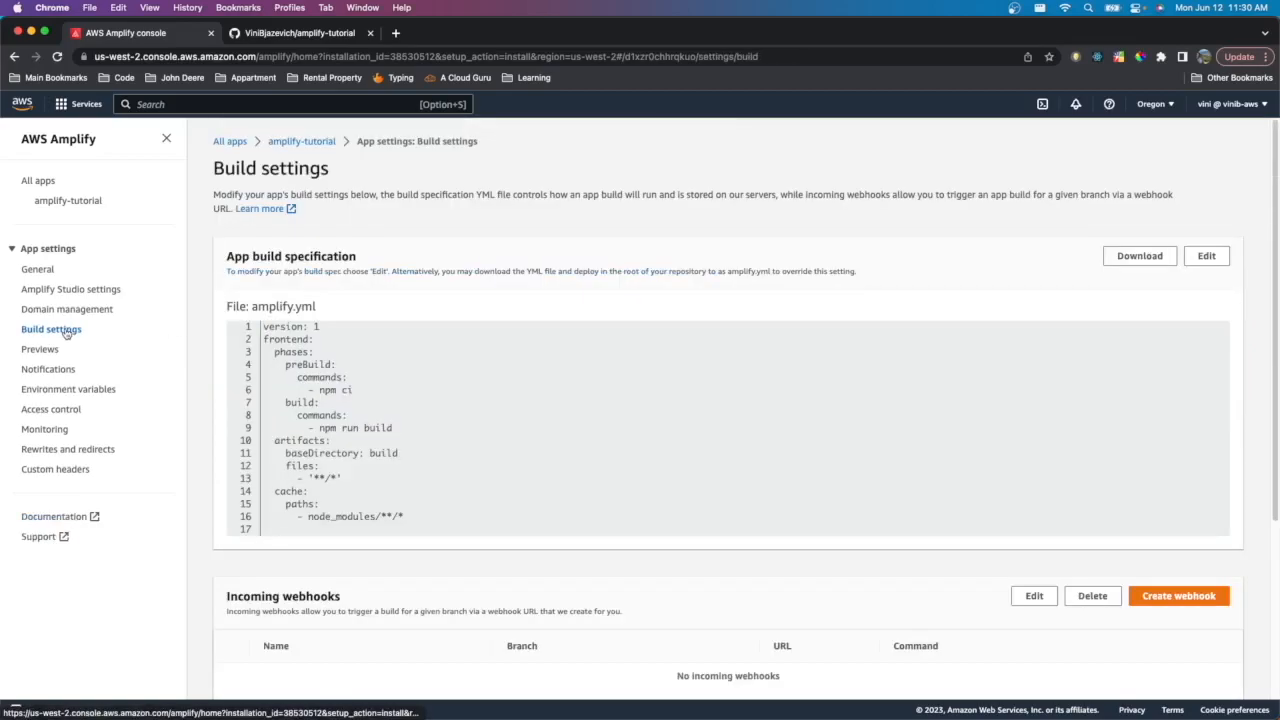
pyautogui.click(1196, 261)
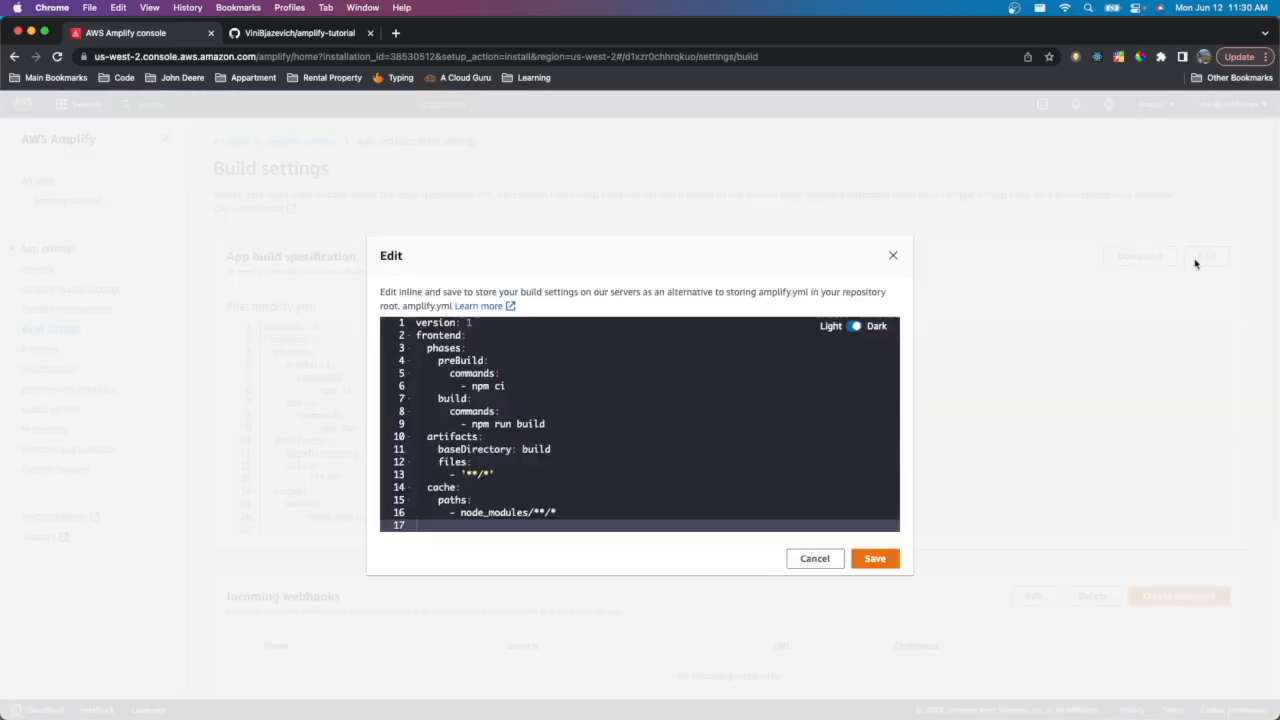
pyautogui.click(504, 388)
pyautogui.press('BackSpace')
pyautogui.press('BackSpace')
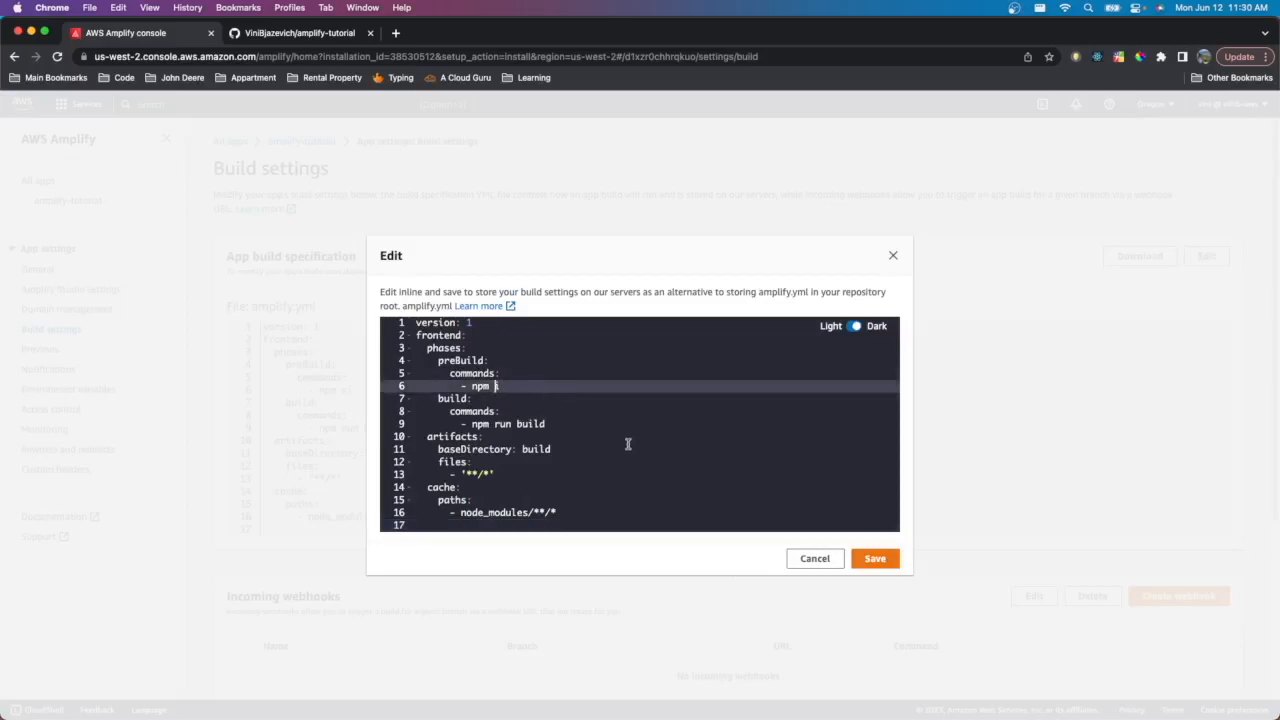
pyautogui.click(881, 564)
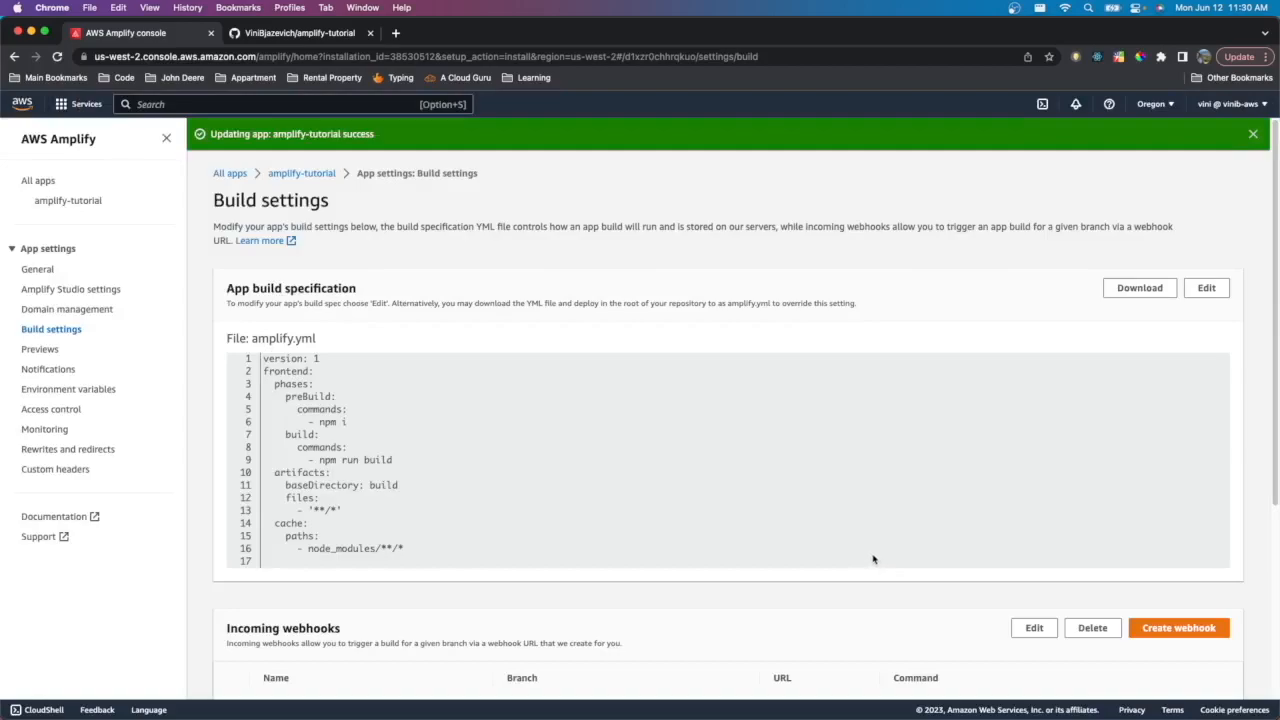
# - Open the master branch build and redeploy this version with the updated build settings
pyautogui.click(316, 173)
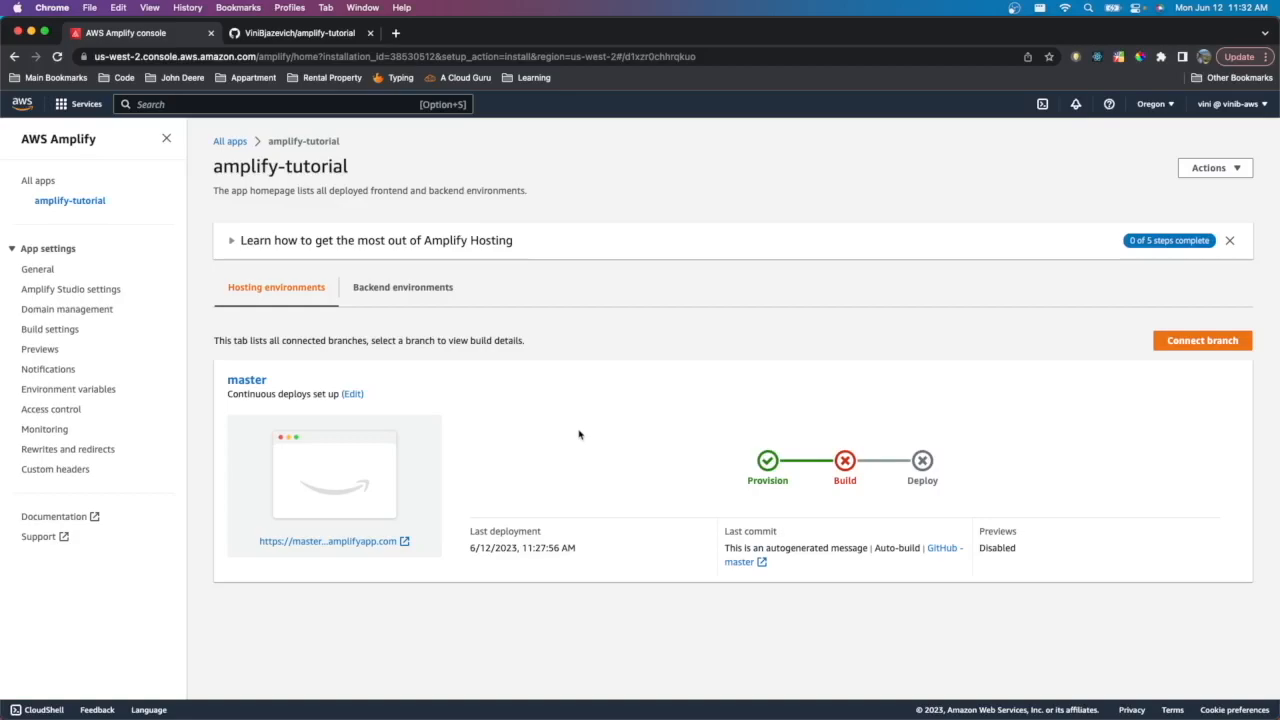
pyautogui.click(845, 461)
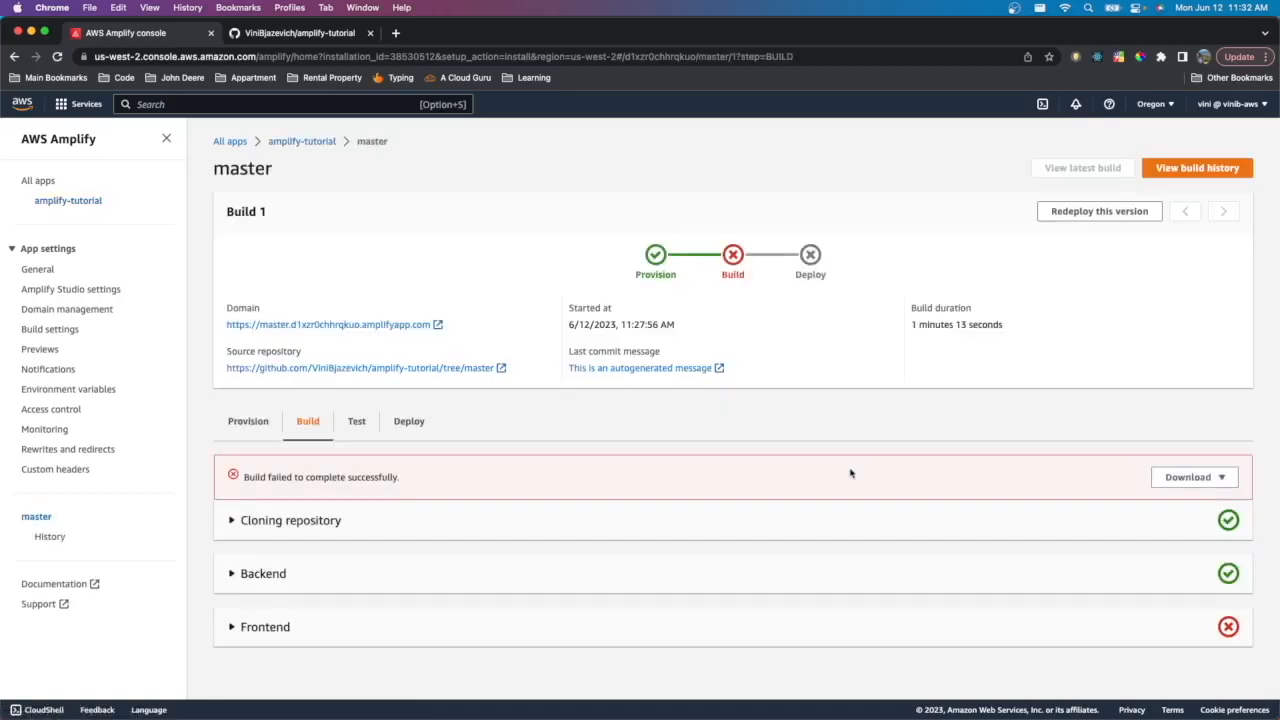
pyautogui.click(1094, 212)
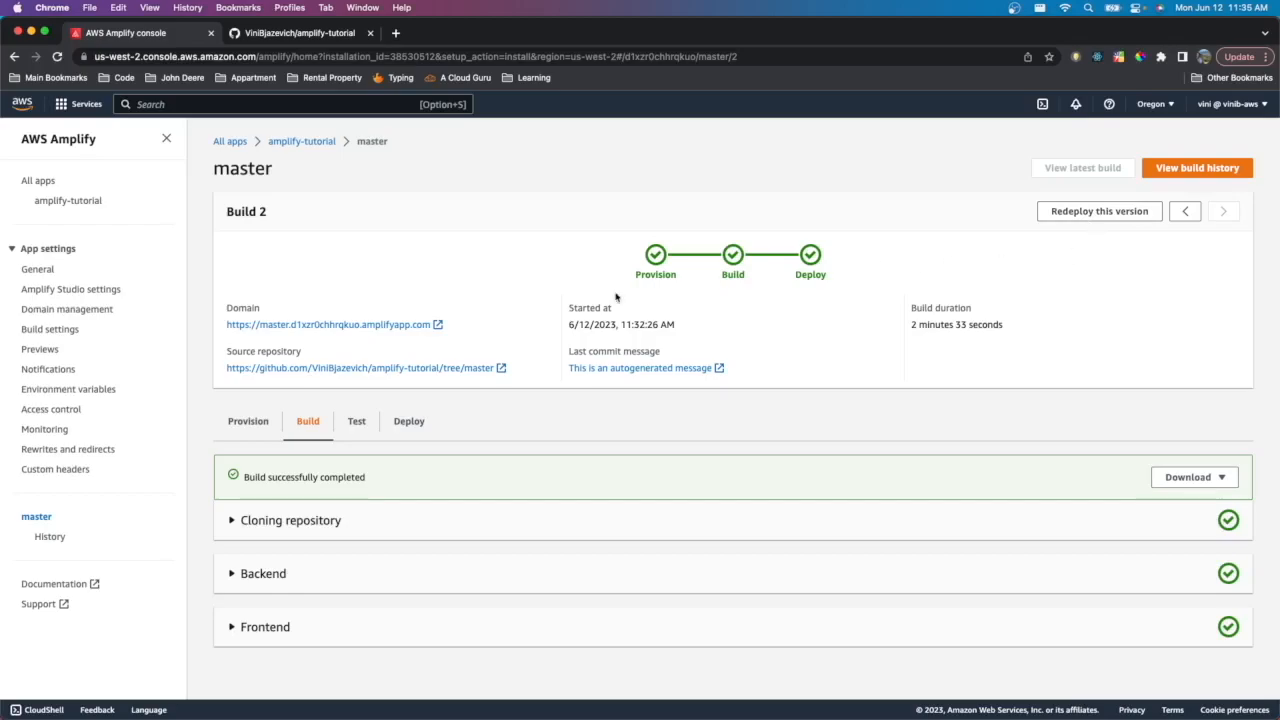
# - Open the deployed app's amplifyapp.com domain to view the live site, then return to the Amplify console
pyautogui.click(366, 327)
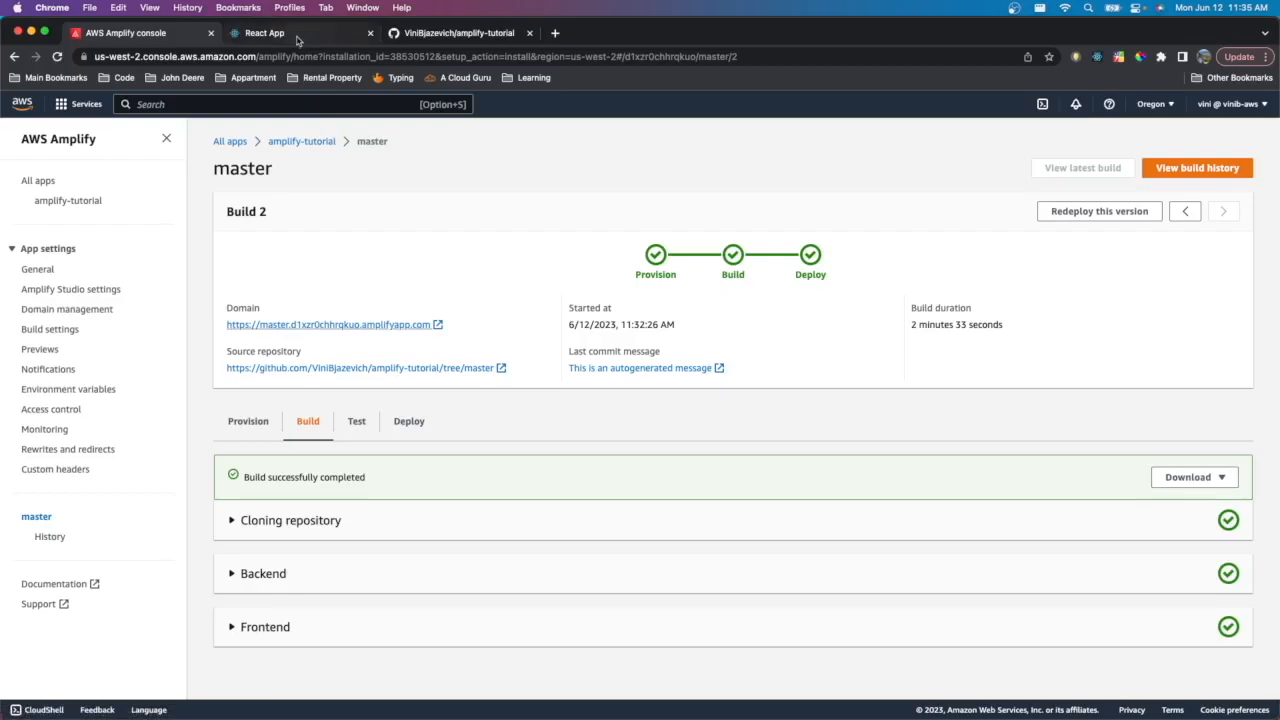
pyautogui.click(297, 37)
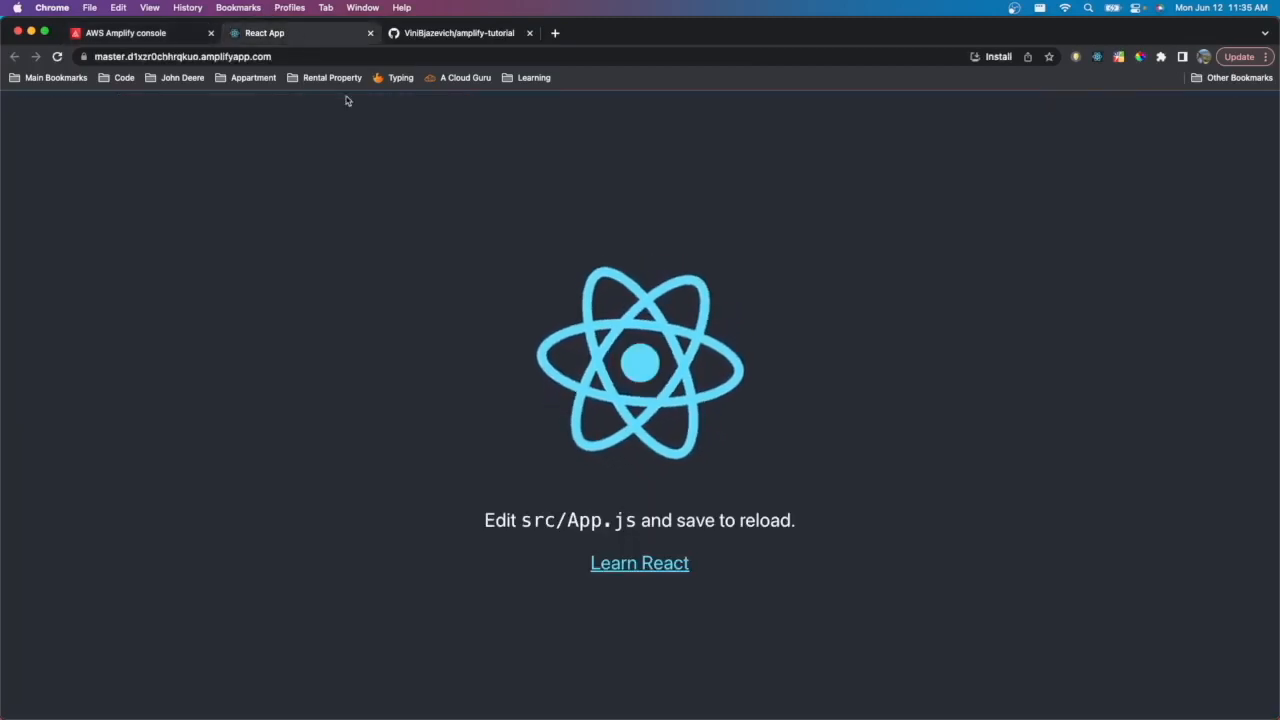
pyautogui.click(291, 58)
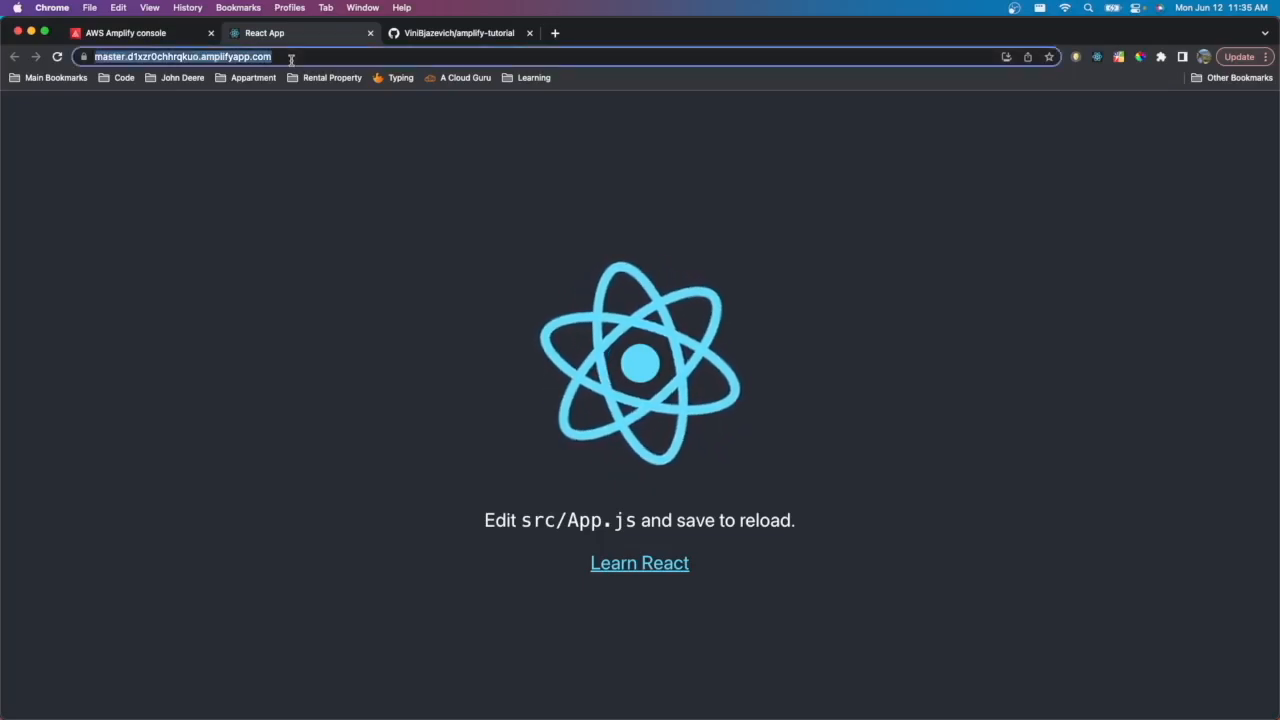
pyautogui.click(167, 35)
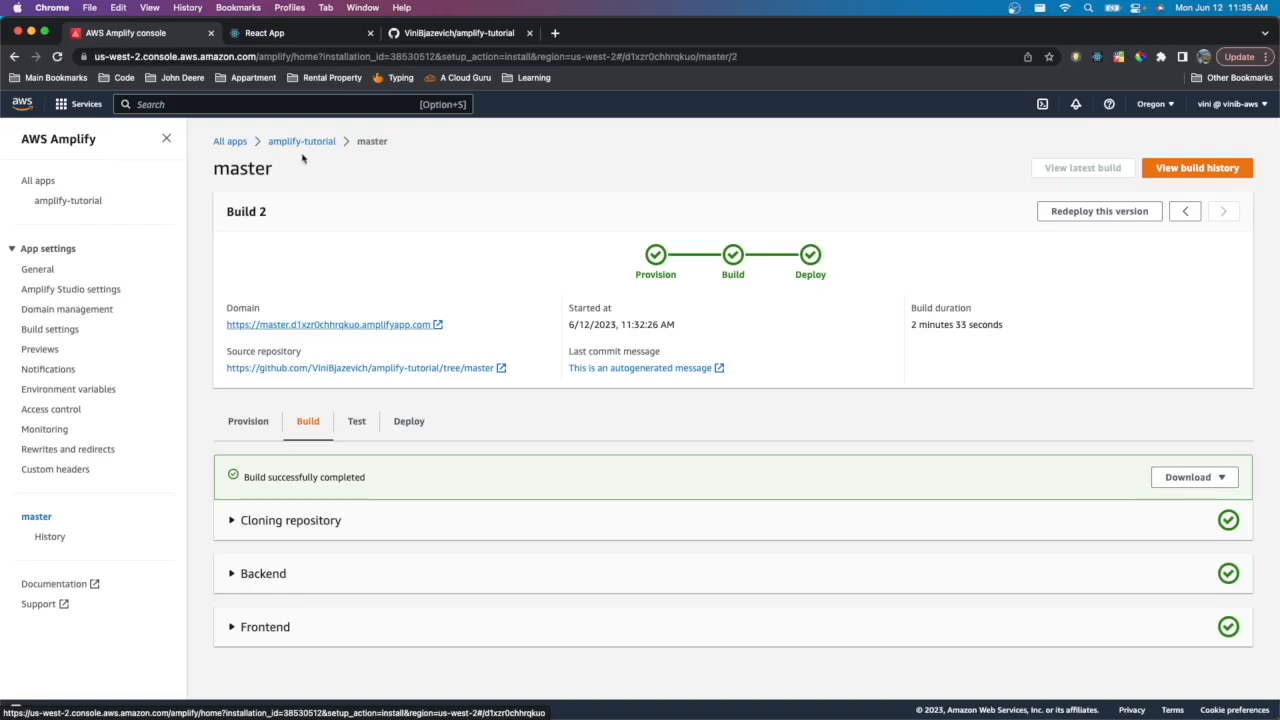
# - Switch to the code editor and open src/App.js from the amplify-tutorial project
pyautogui.moveTo(297, 171); pyautogui.dragTo(200, 177)
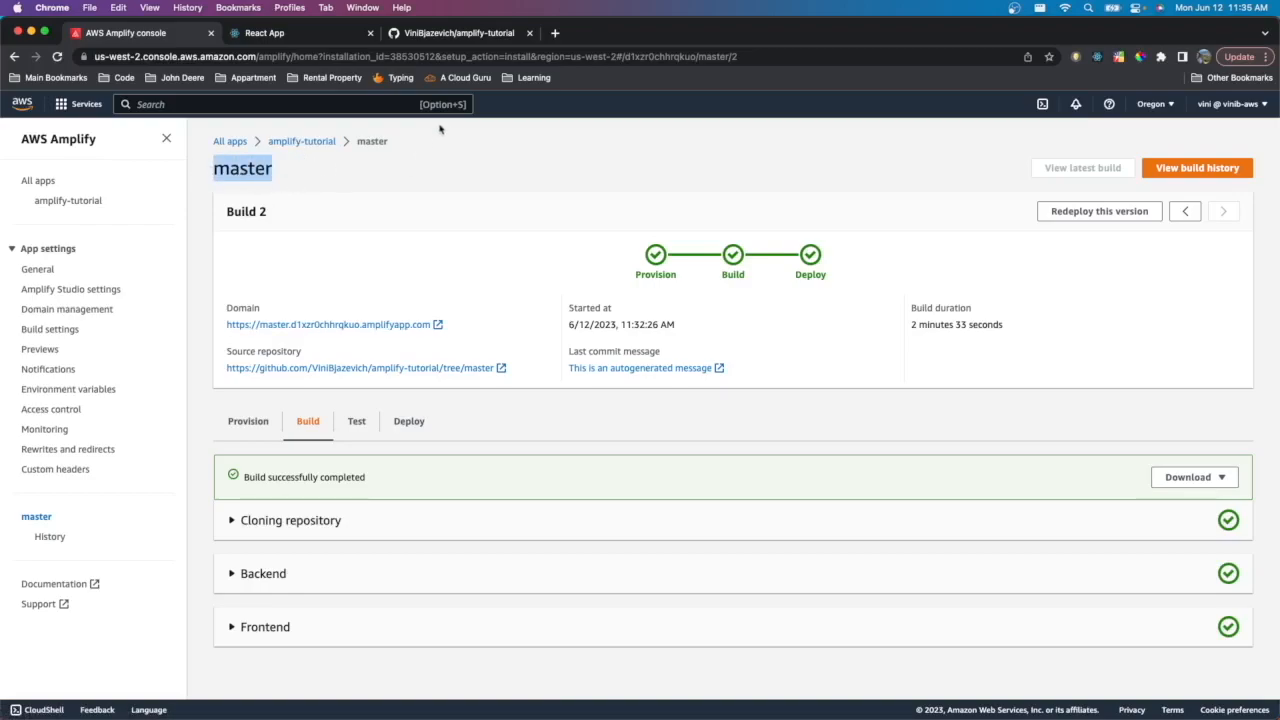
pyautogui.hotkey('ctrl', 'Up')
pyautogui.click(678, 64)
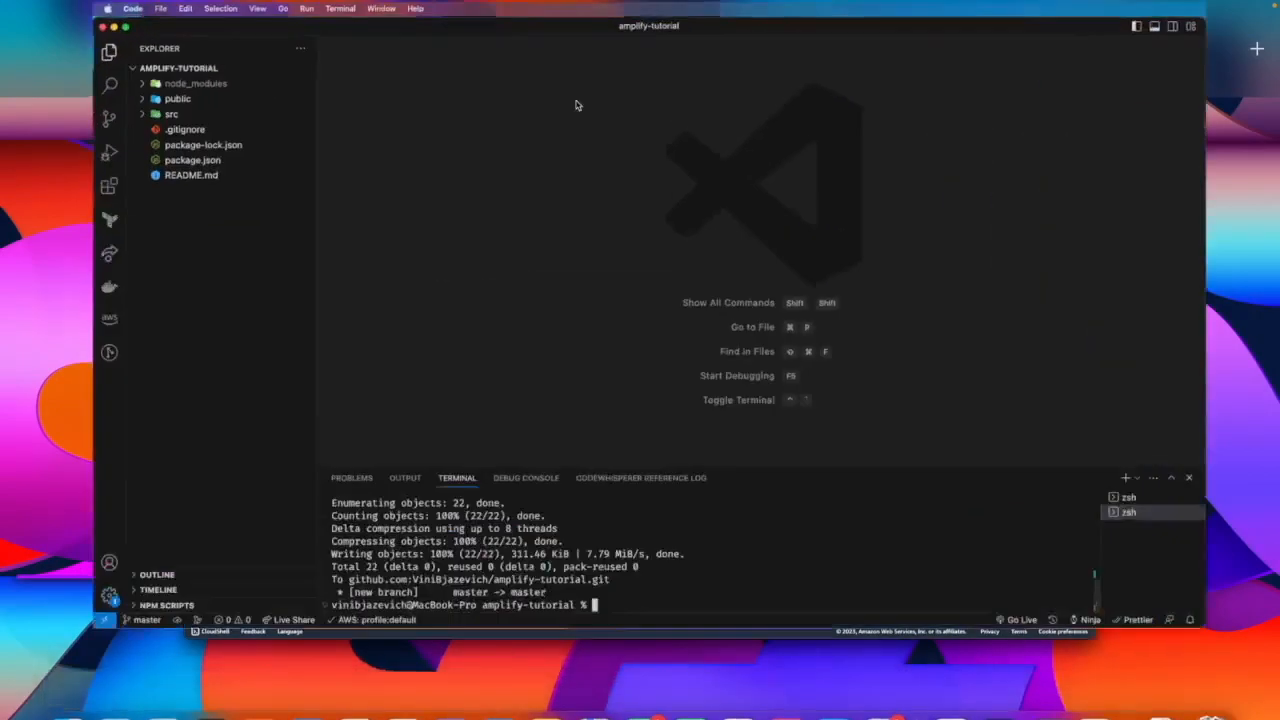
pyautogui.click(117, 130)
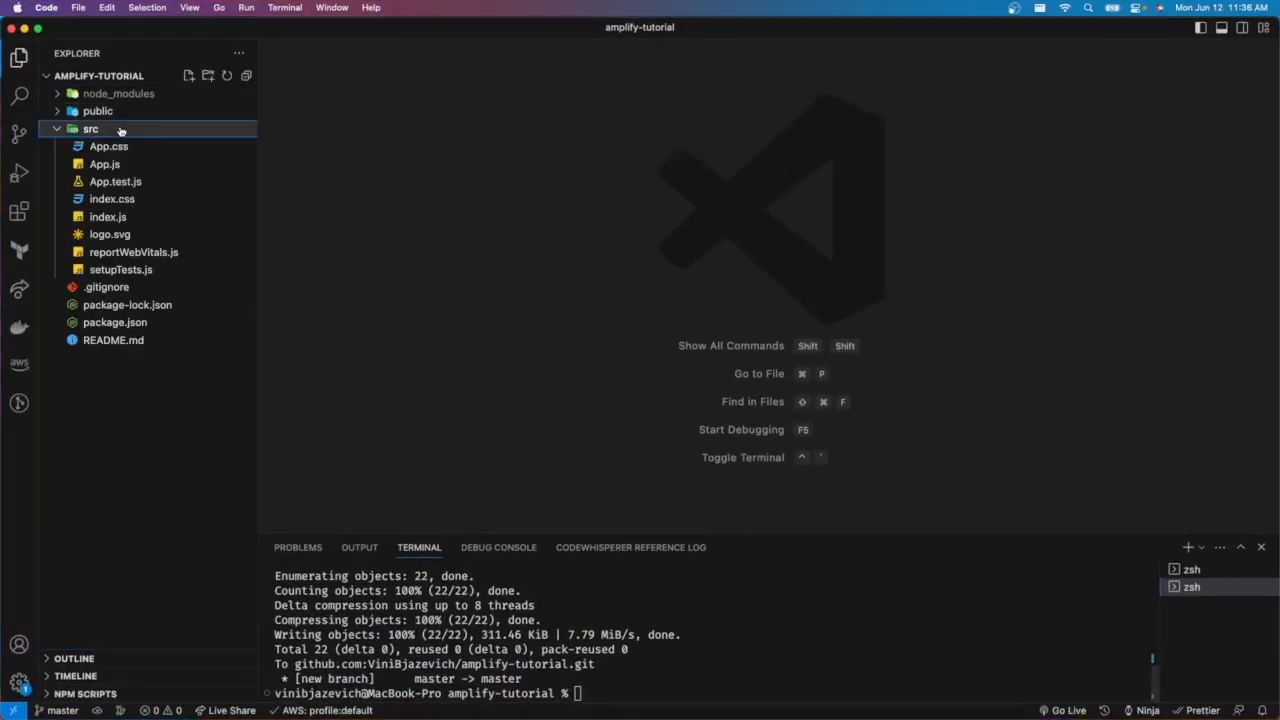
pyautogui.click(155, 165)
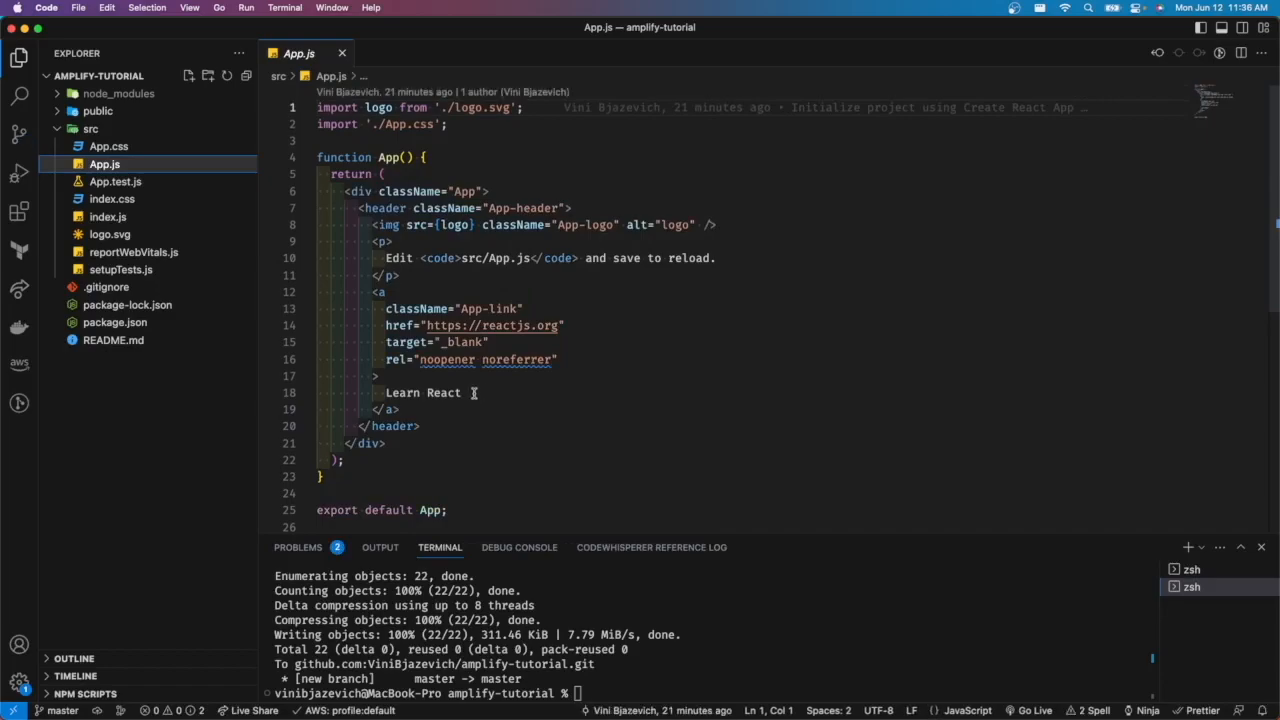
# - Replace the link text Learn React with Hello amplify in App.js
pyautogui.hotkey('ctrl', 'Up')
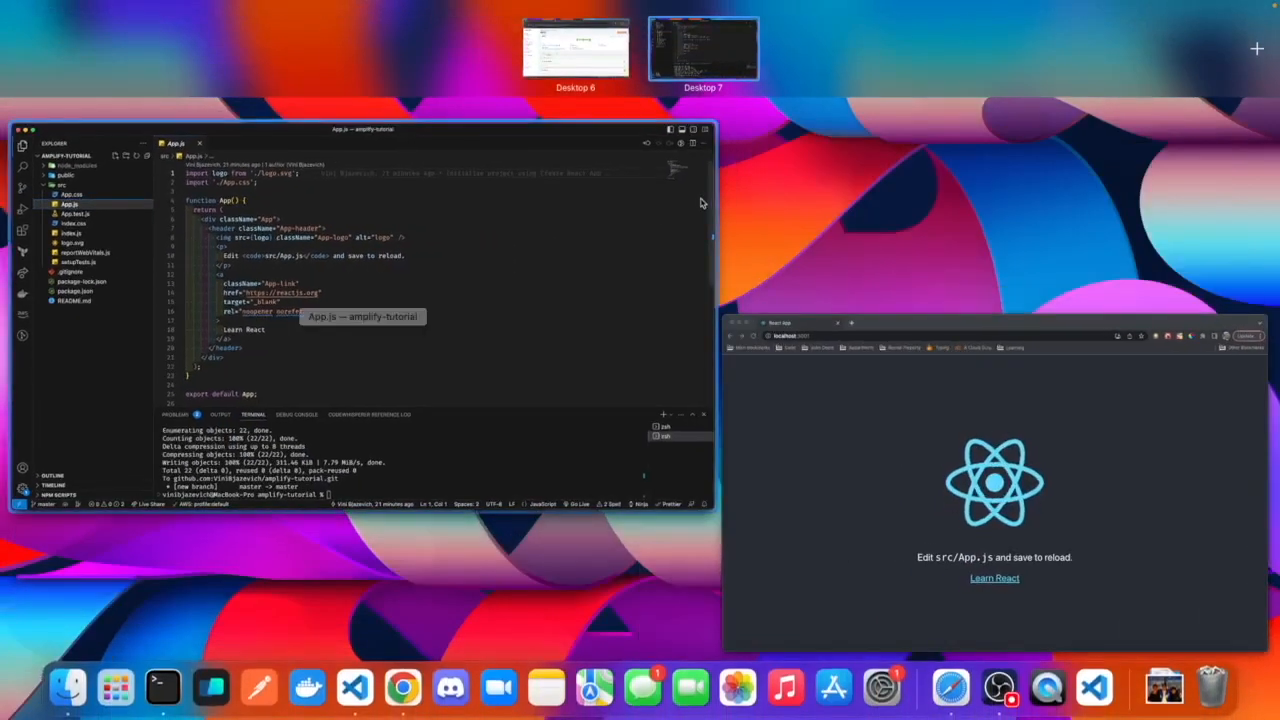
pyautogui.click(703, 203)
pyautogui.moveTo(489, 394); pyautogui.dragTo(386, 394)
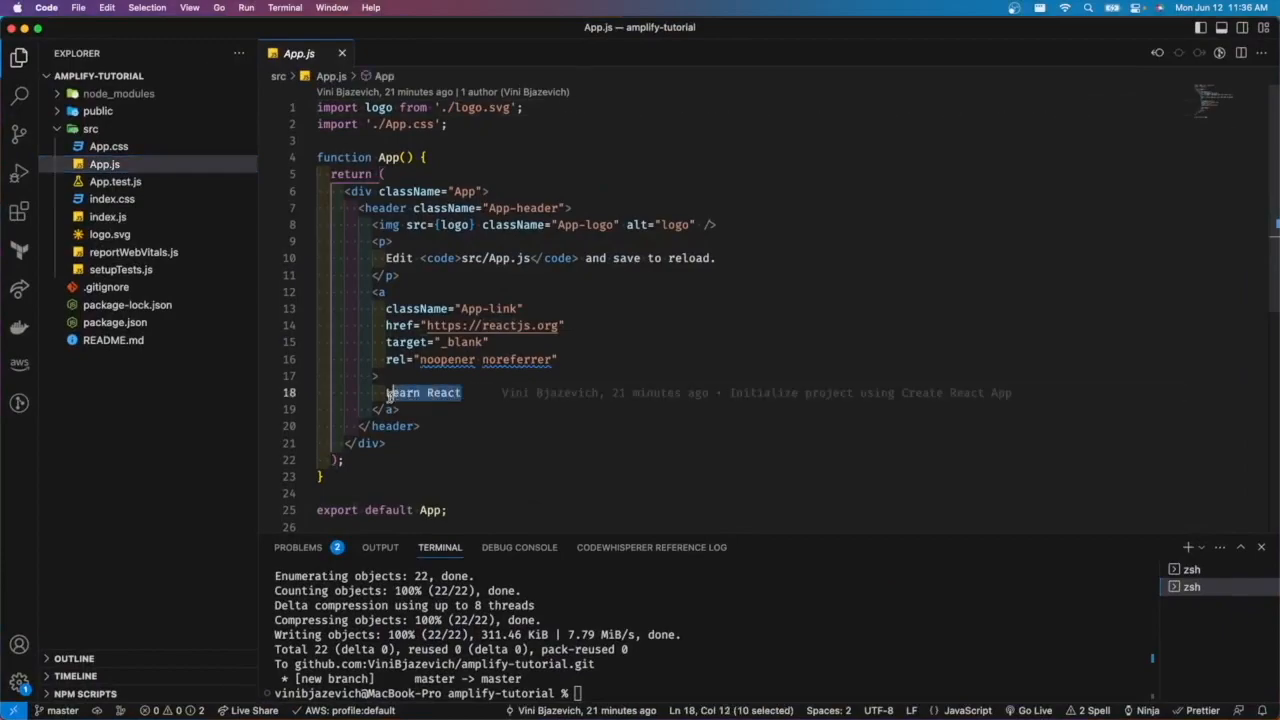
pyautogui.write('Hello ampo')
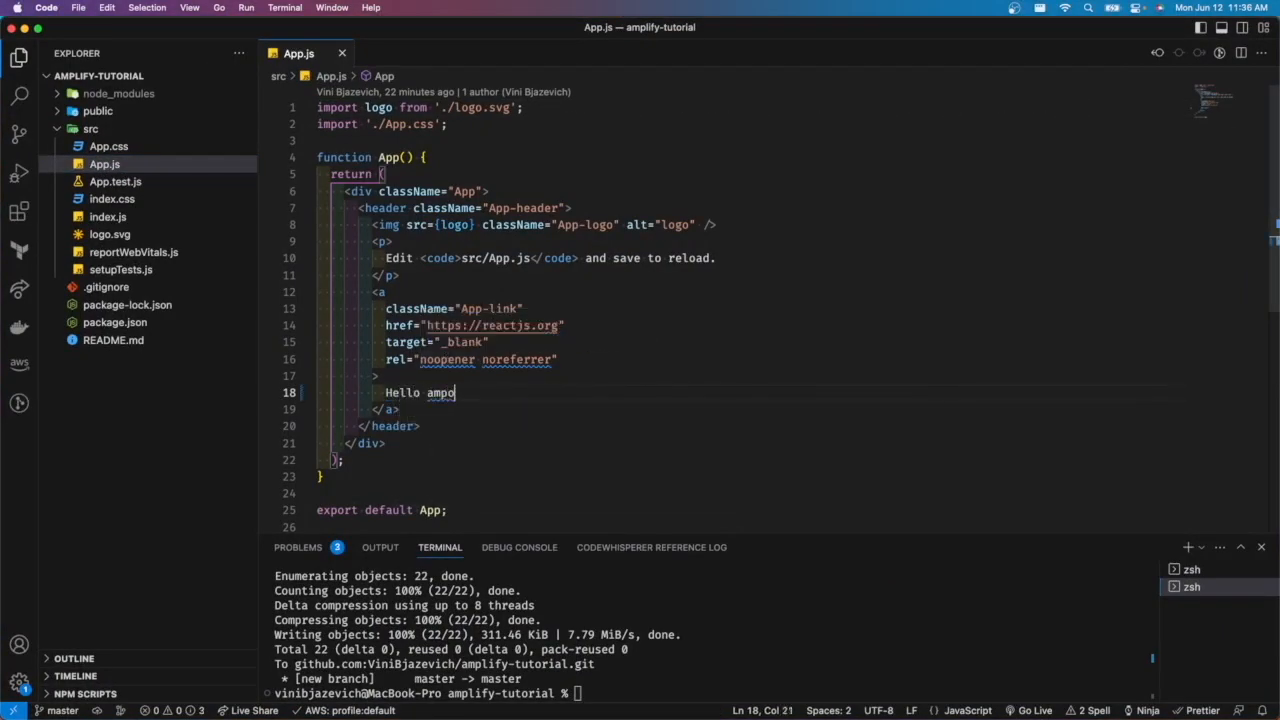
pyautogui.press('BackSpace')
pyautogui.write('lify')
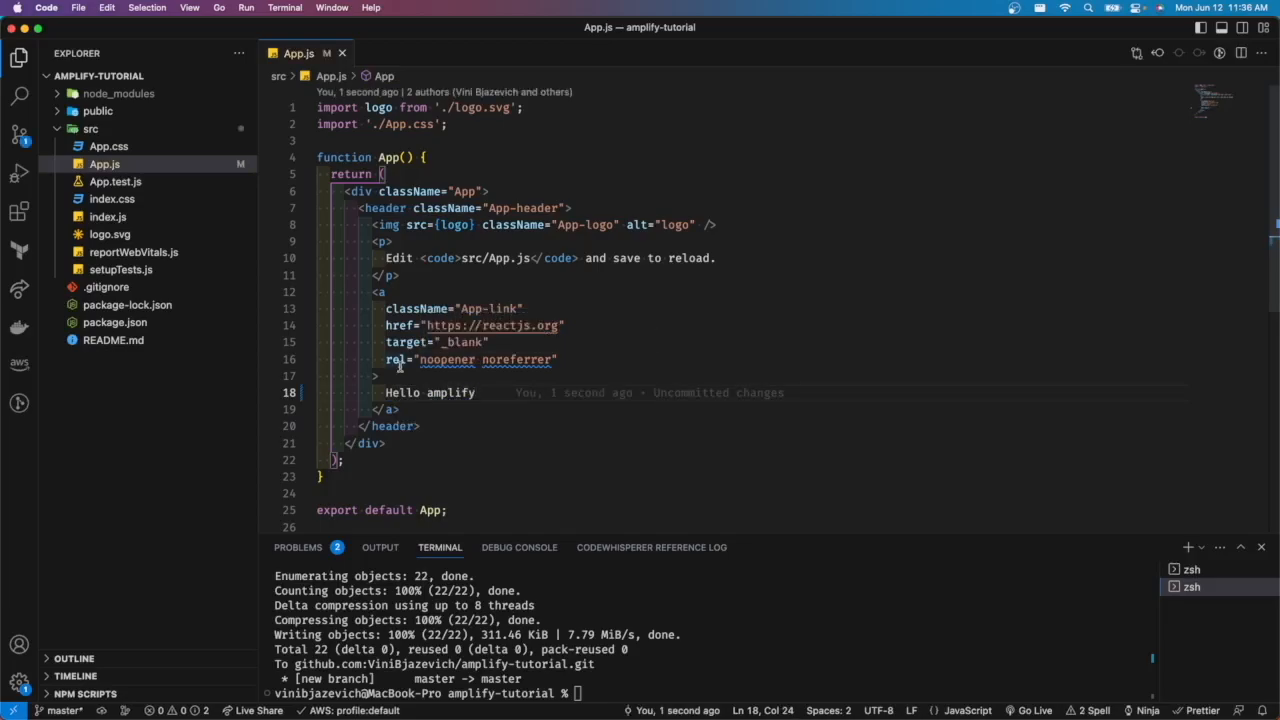
# - Stage all changes and commit them in the terminal with the message "feat: changed message"
pyautogui.click(872, 659)
pyautogui.write('git add .')
pyautogui.press('Return')
pyautogui.write('git commit -m :')
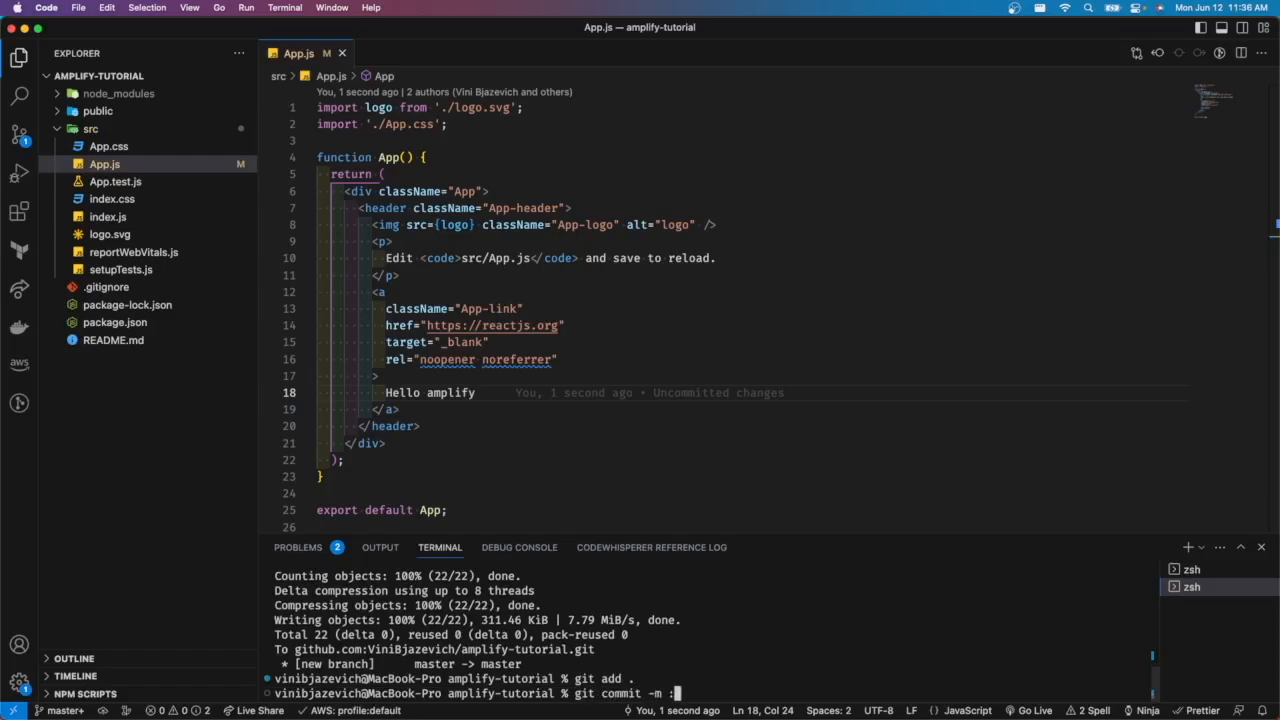
pyautogui.press('BackSpace')
pyautogui.write('"')
pyautogui.write('c')
pyautogui.write('eat: changed')
pyautogui.write(' message')
pyautogui.write('"')
pyautogui.press('Return')
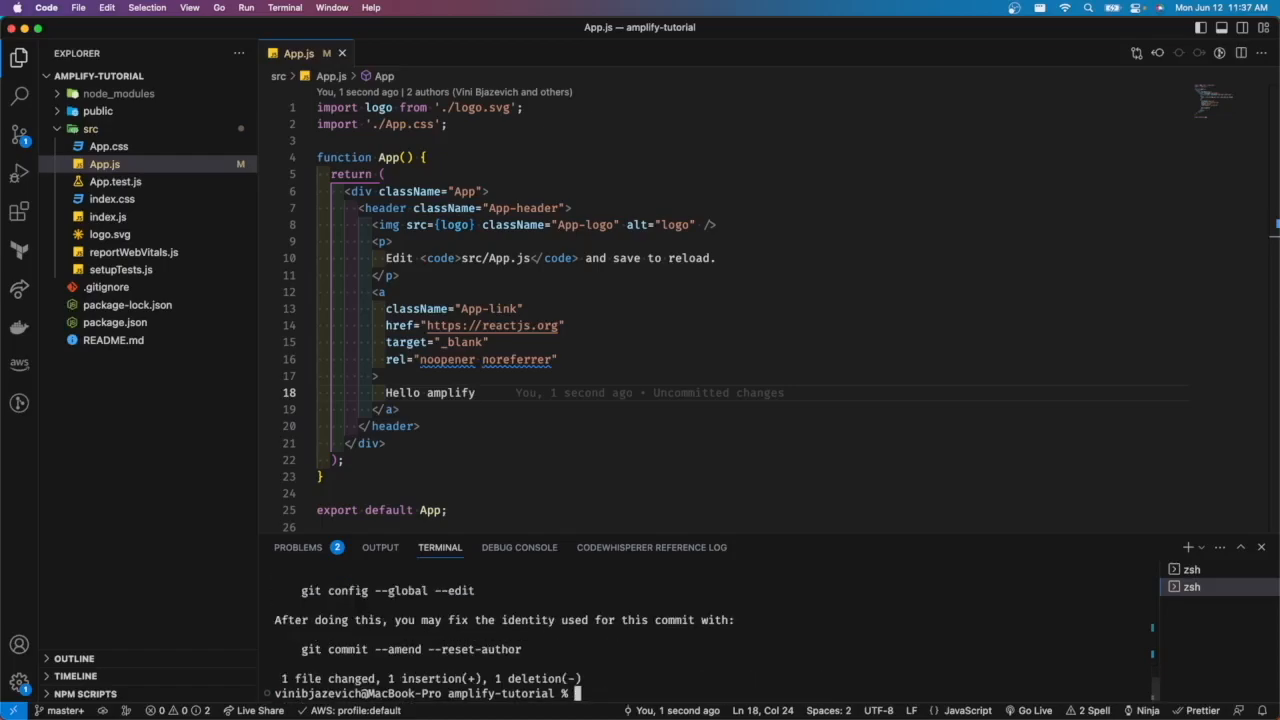
# - Push the commit to origin master
pyautogui.write('git push')
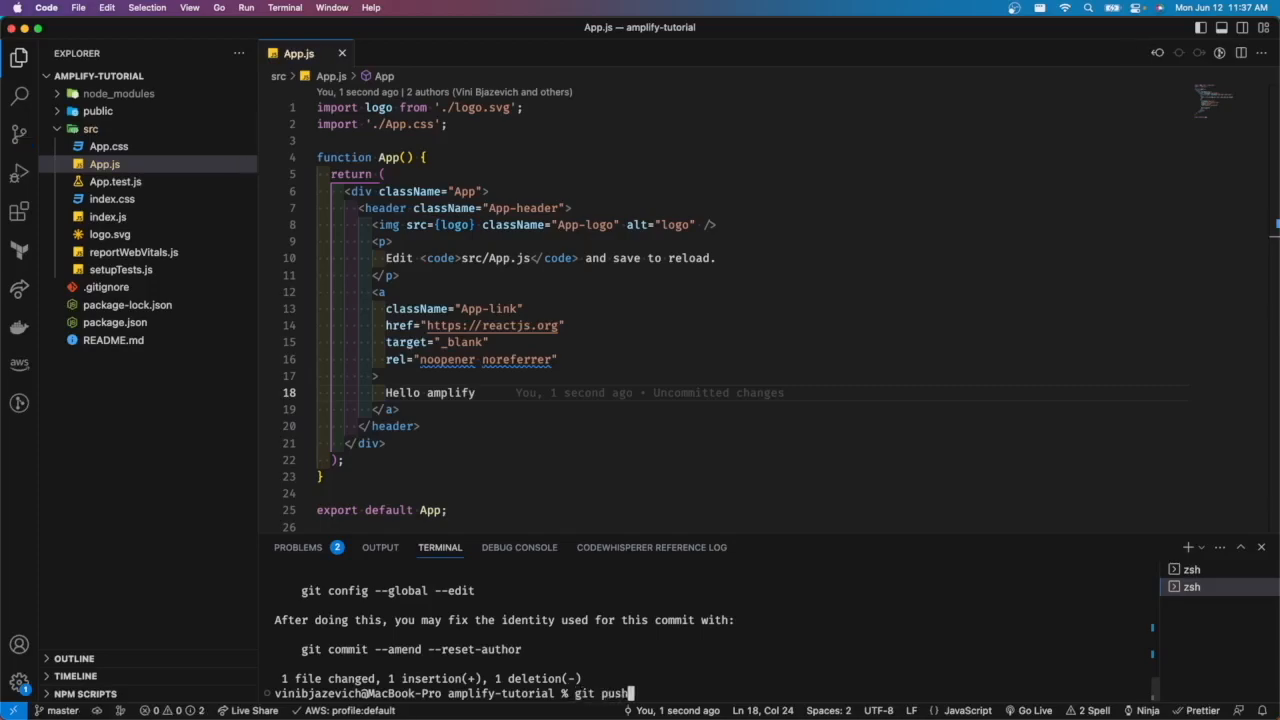
pyautogui.write(' origin master')
pyautogui.press('Return')
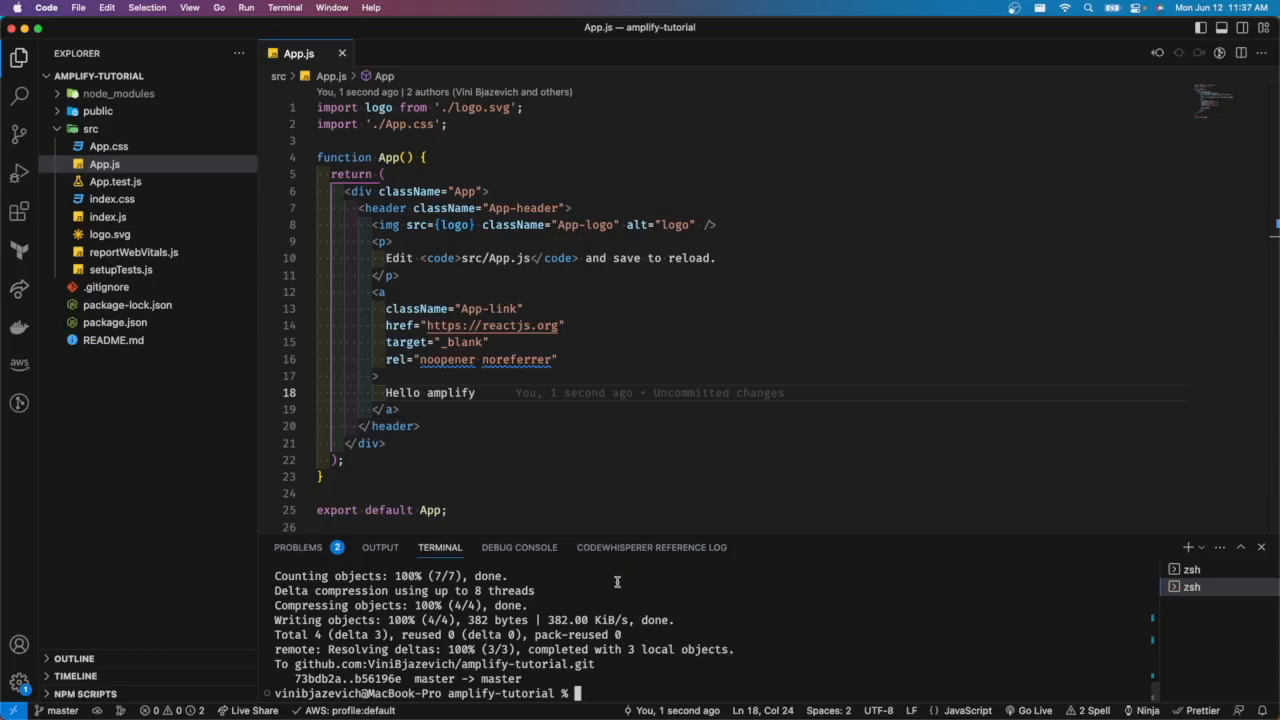
# - Return to the Amplify console and open the amplify-tutorial app page to check the new deployment
pyautogui.moveTo(0, 0)
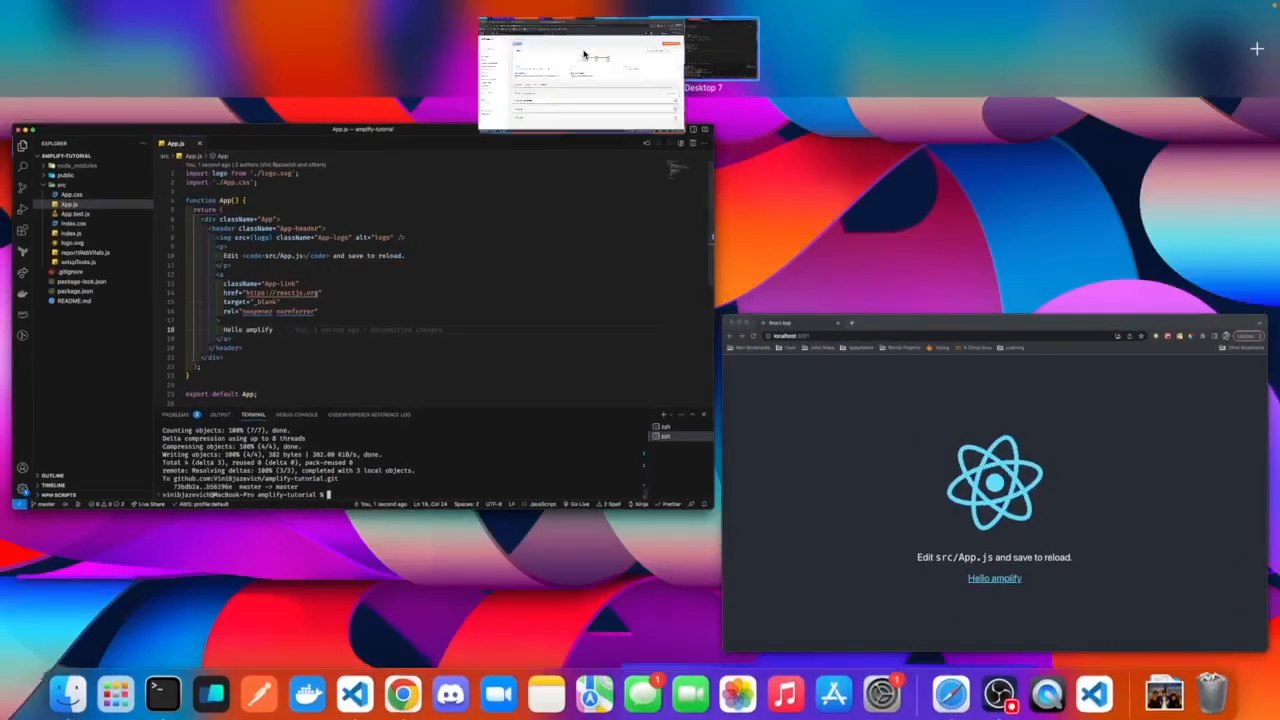
pyautogui.click(575, 50)
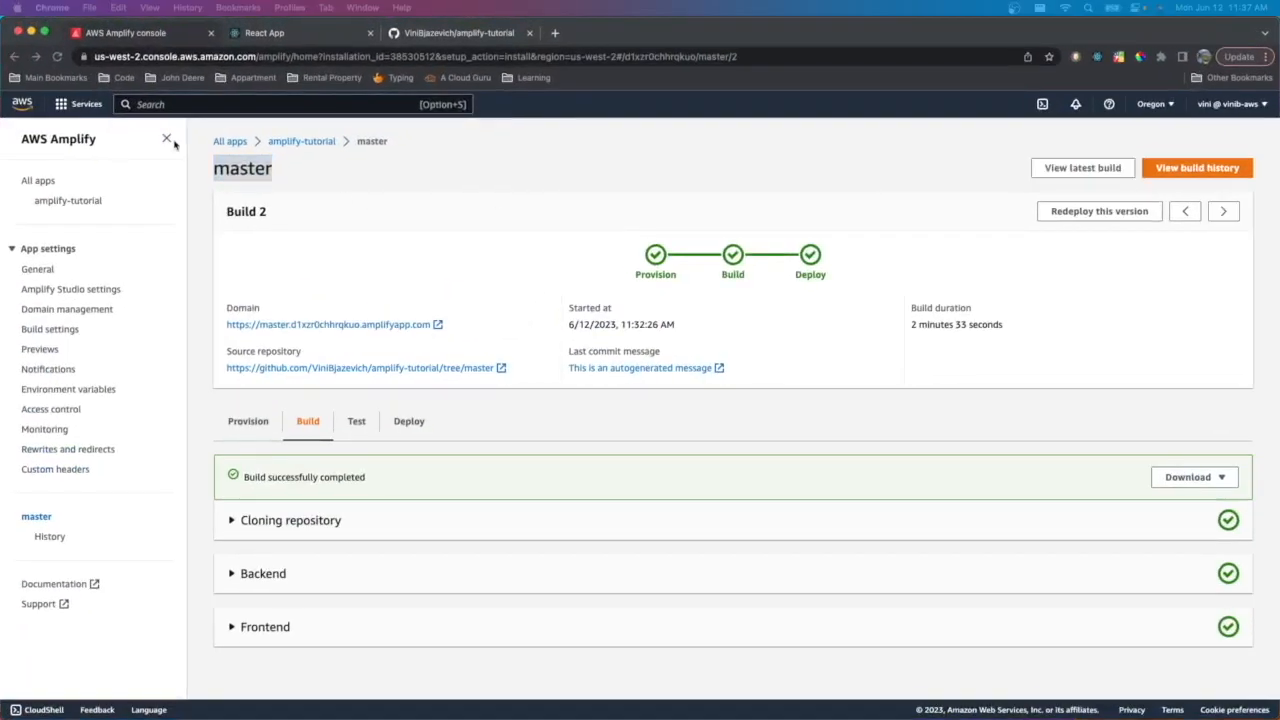
pyautogui.click(318, 141)
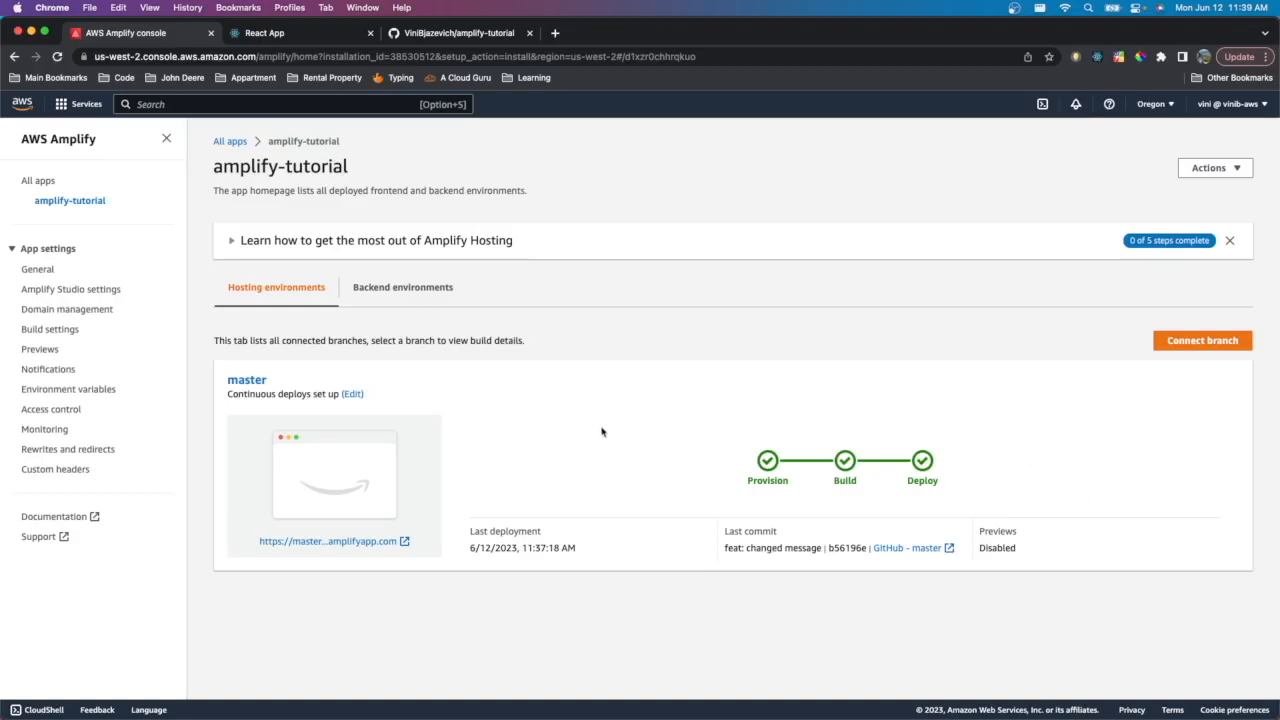
# - Reload the deployed React app site to view the updated link text
pyautogui.click(306, 35)
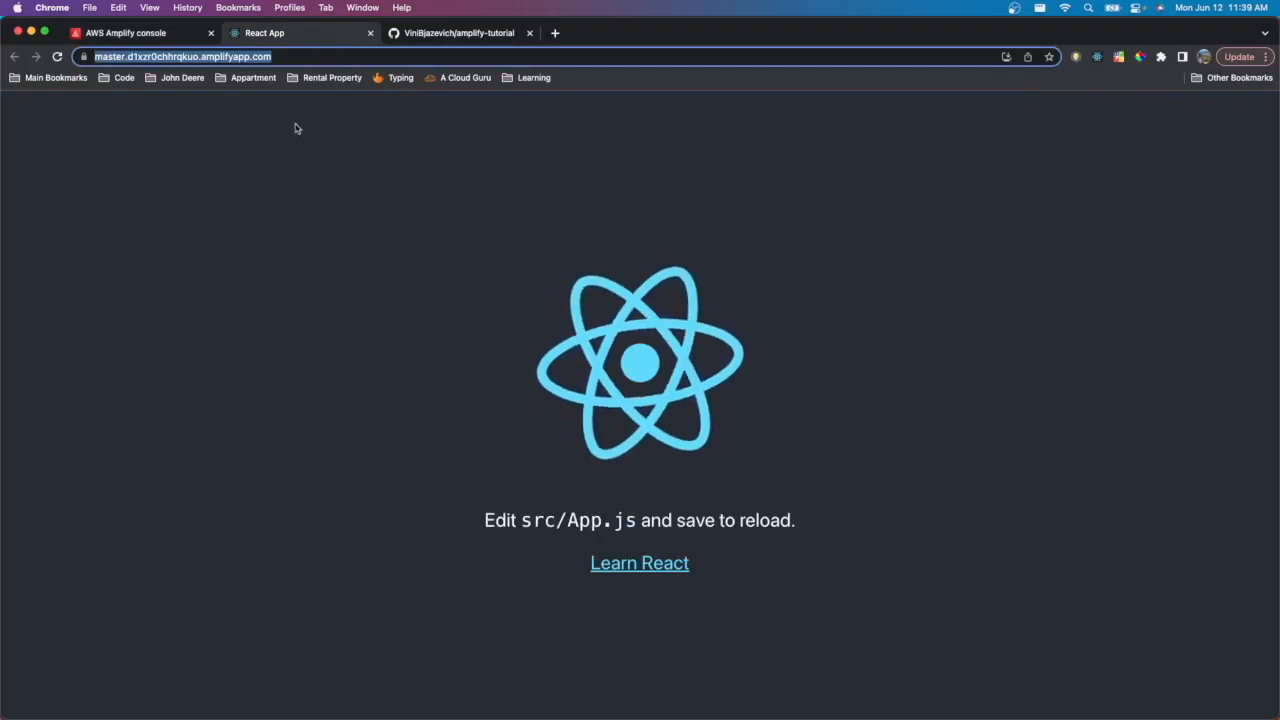
pyautogui.click(312, 56)
pyautogui.press('Return')
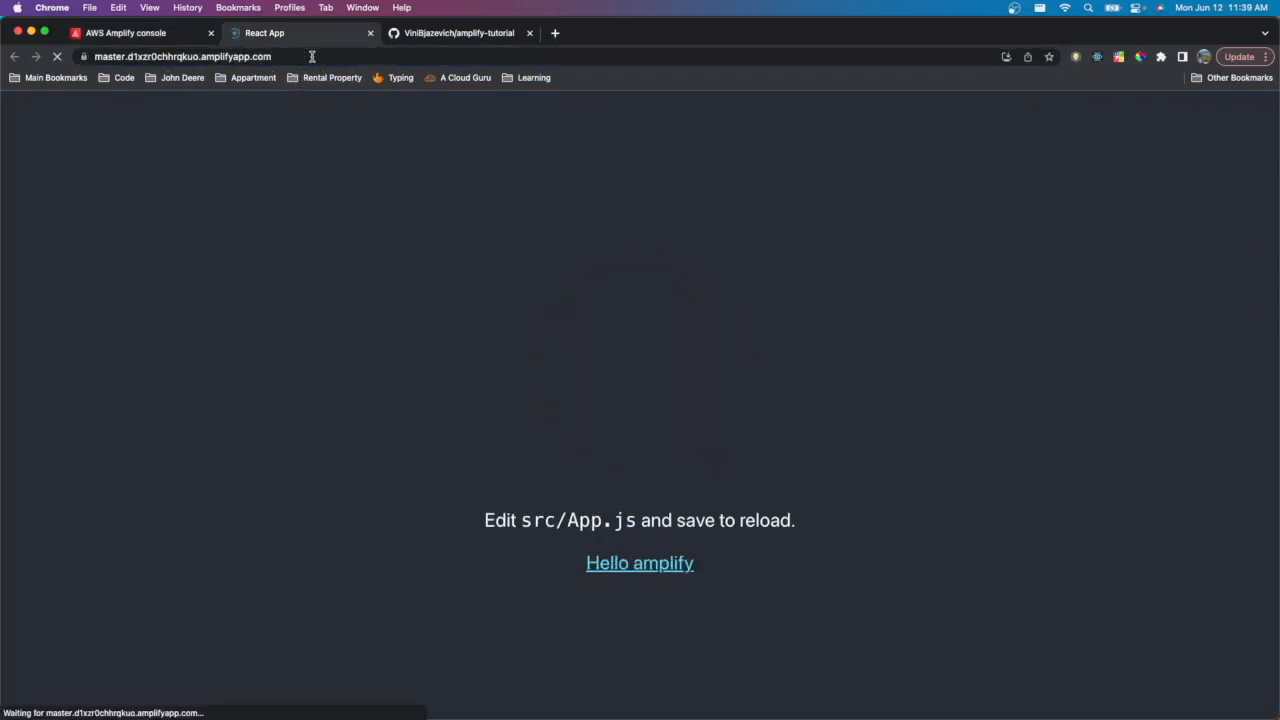